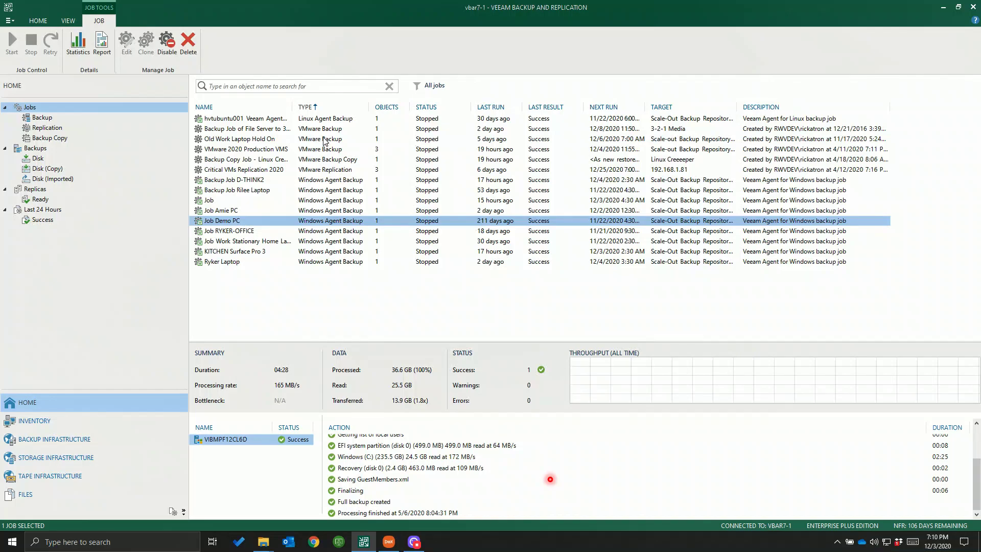
Step: Widen the job list's Name column to read the file server job's name, and select the 3-2-1 Media backup repository
{"action": "left_click", "coordinate": [323, 128]}
{"action": "left_click_drag", "start_coordinate": [293, 106], "coordinate": [348, 107]}
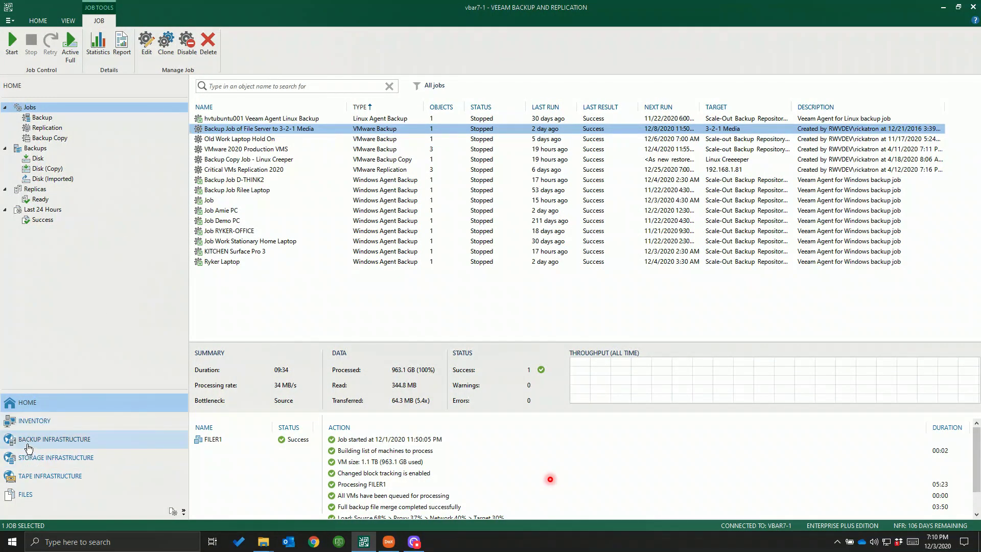
{"action": "left_click", "coordinate": [29, 442]}
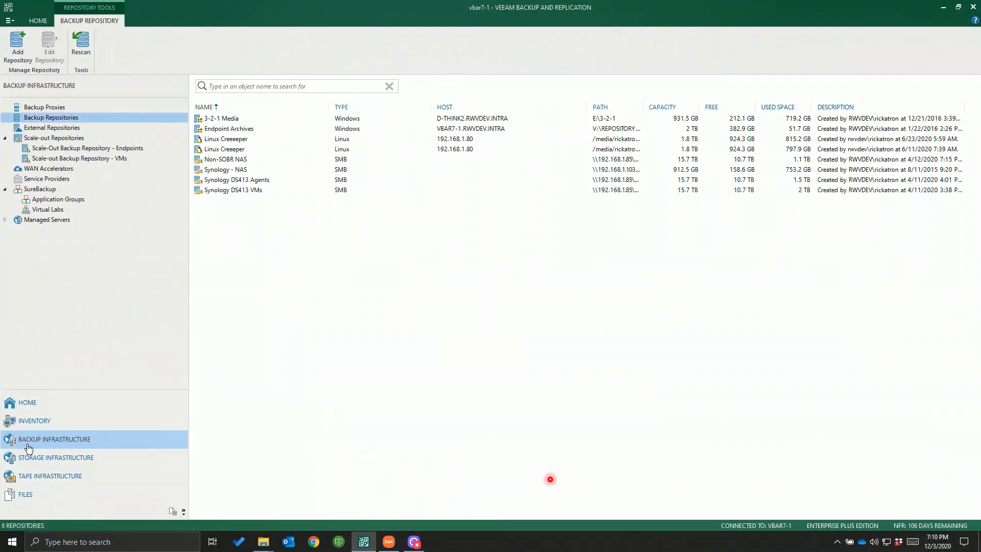
{"action": "left_click", "coordinate": [224, 121]}
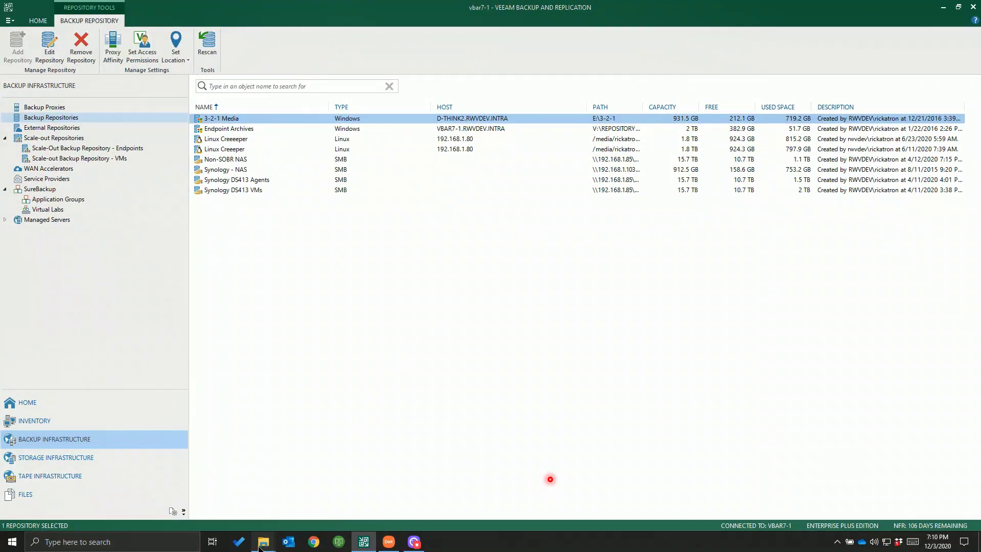
Step: Connect to \\D-think2 in a new File Explorer window, signing in with the network user name and account password
{"action": "right_click", "coordinate": [263, 541]}
{"action": "left_click", "coordinate": [251, 486]}
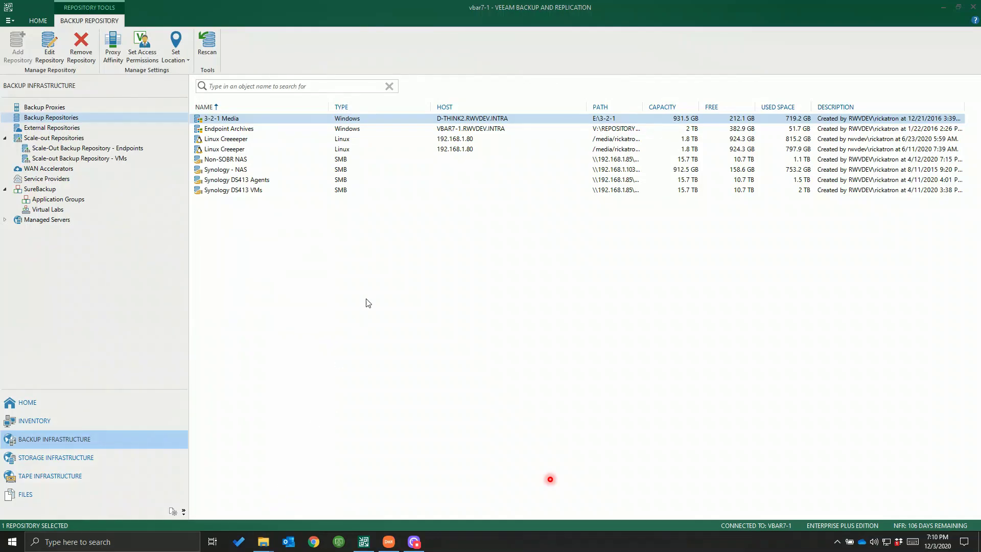
{"action": "type", "text": "\\D-think2"}
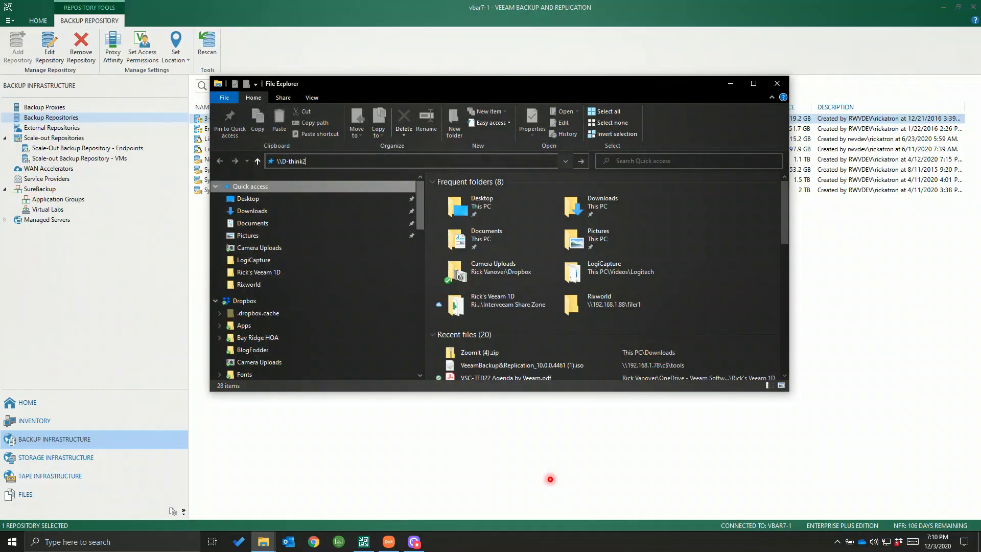
{"action": "key", "text": "Return"}
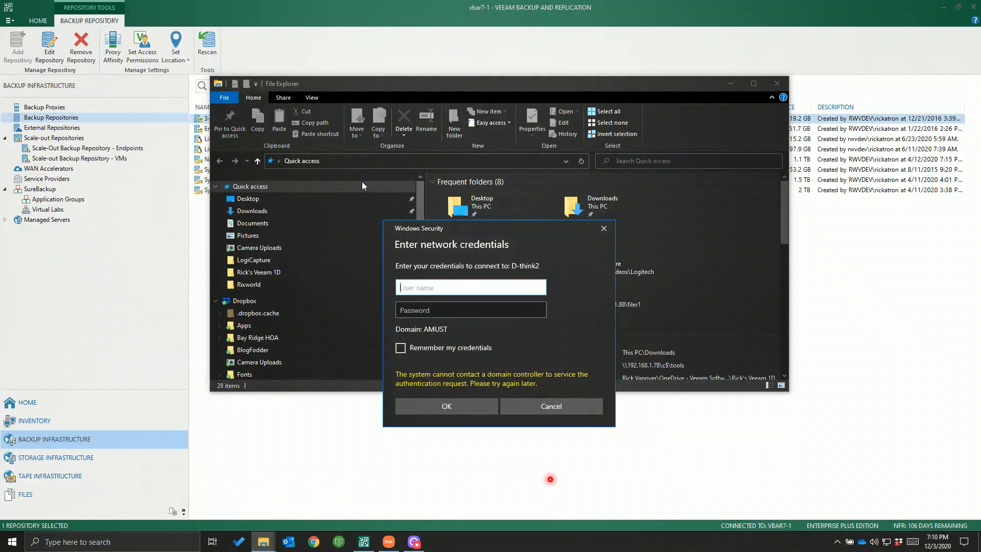
{"action": "type", "text": "rwvdev\rickatron"}
{"action": "key", "text": "Tab"}
{"action": "type", "text": "•••••••••••"}
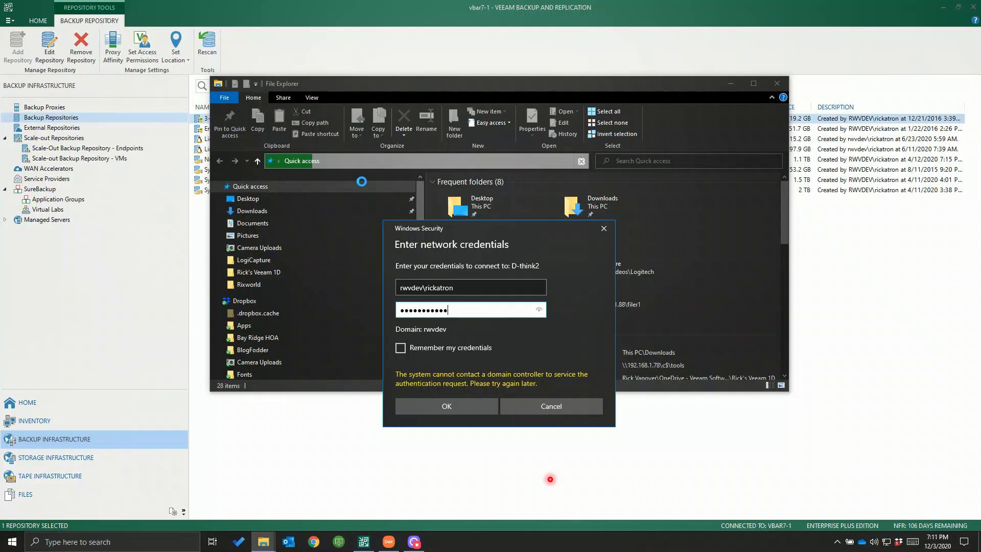
{"action": "key", "text": "Return"}
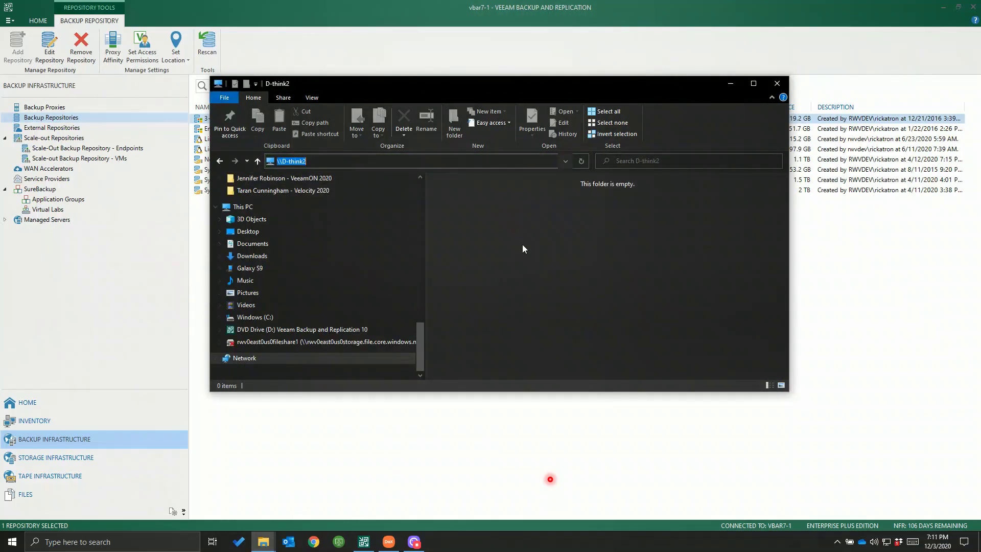
Step: Try to open the \\D-think2\e$ share in File Explorer
{"action": "key", "text": "End"}
{"action": "type", "text": "\\e$"}
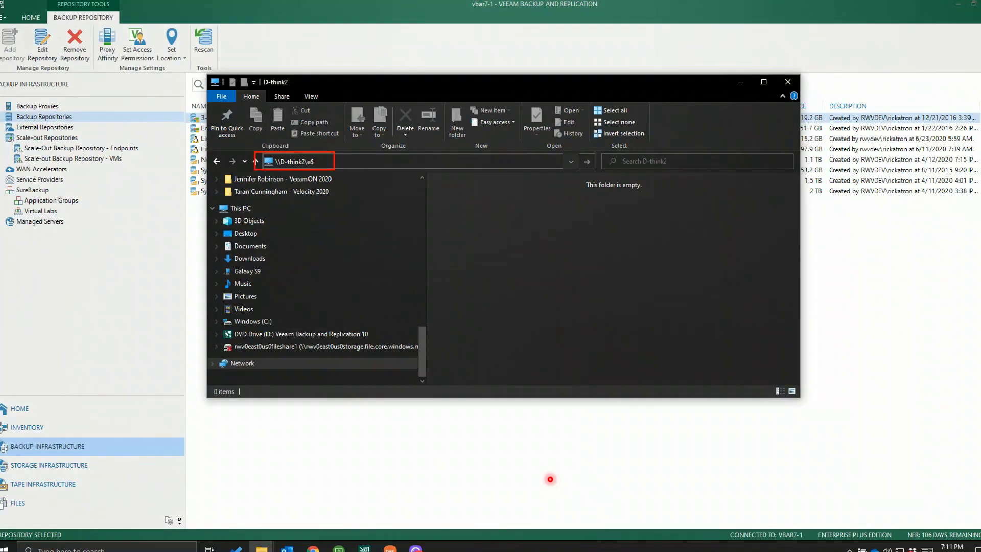
{"action": "key", "text": "Escape"}
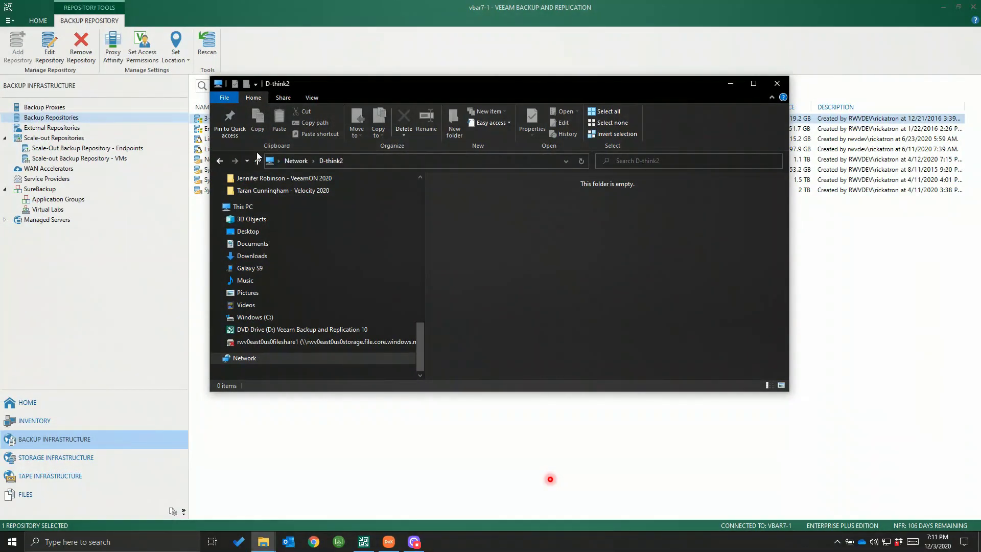
{"action": "left_click", "coordinate": [348, 161]}
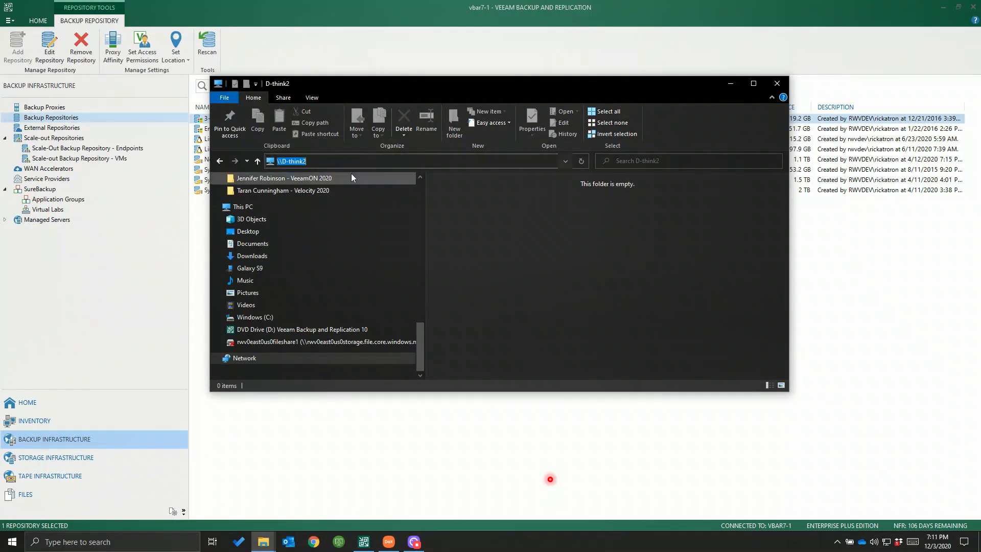
{"action": "key", "text": "End"}
{"action": "type", "text": "\\"}
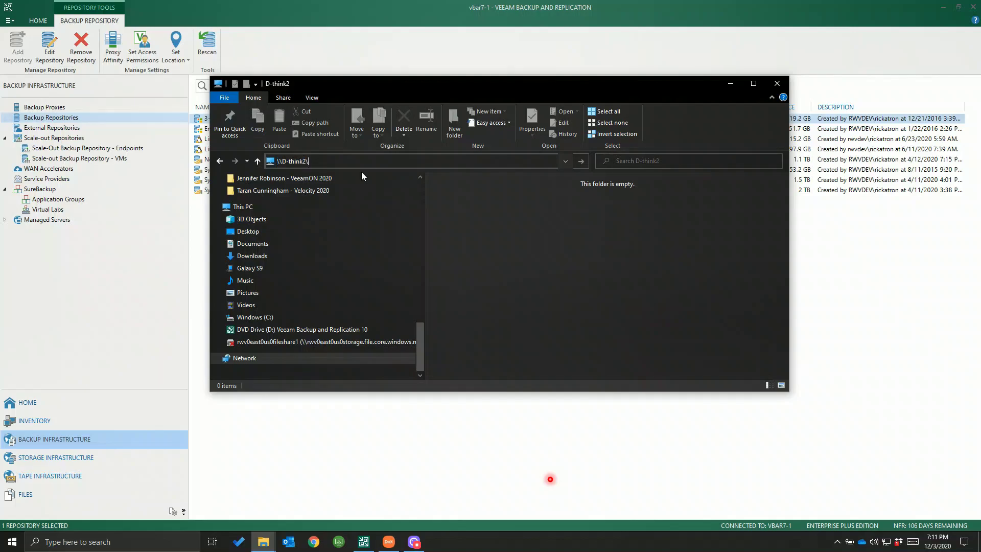
{"action": "type", "text": "e$"}
{"action": "key", "text": "ctrl+a"}
{"action": "key", "text": "Return"}
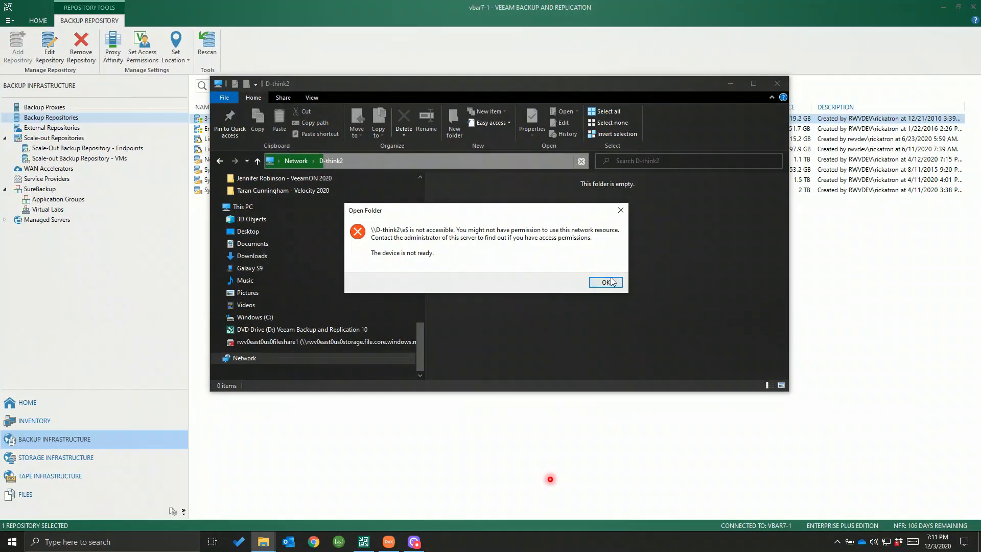
{"action": "left_click", "coordinate": [739, 319]}
{"action": "left_click", "coordinate": [839, 302]}
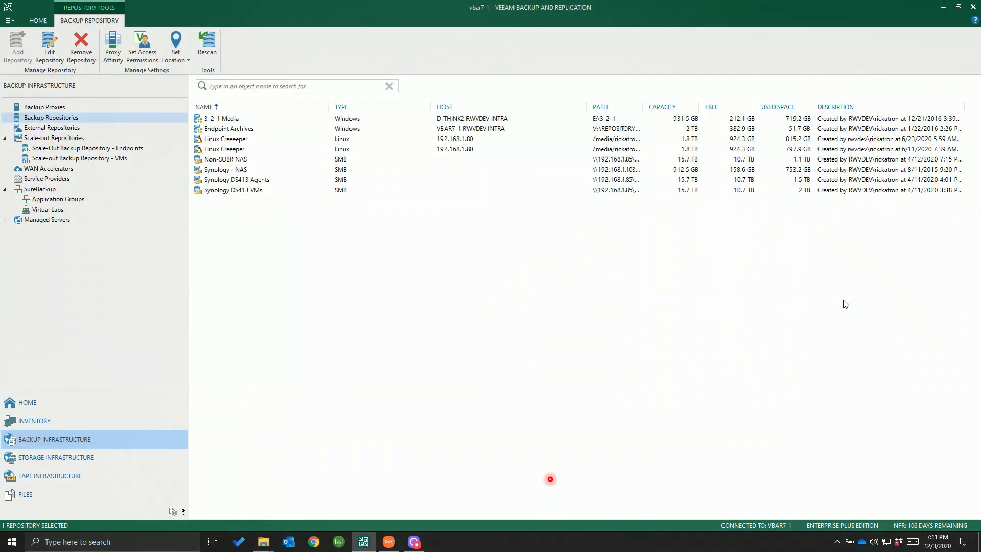
Step: Switch to Samsung DeX and view the 321 Media Offline Power Control smart plug in the Kasa app
{"action": "left_click", "coordinate": [388, 542]}
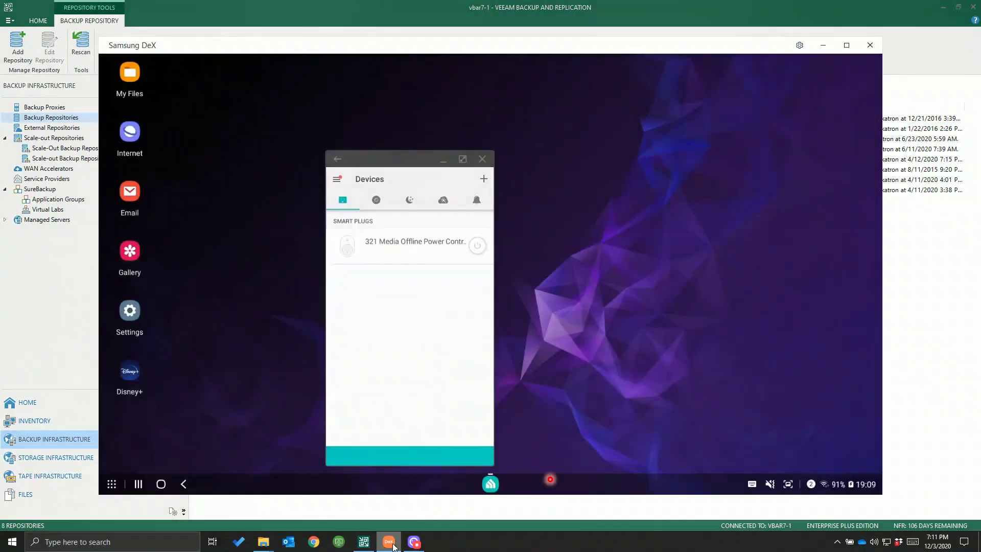
{"action": "left_click", "coordinate": [111, 484]}
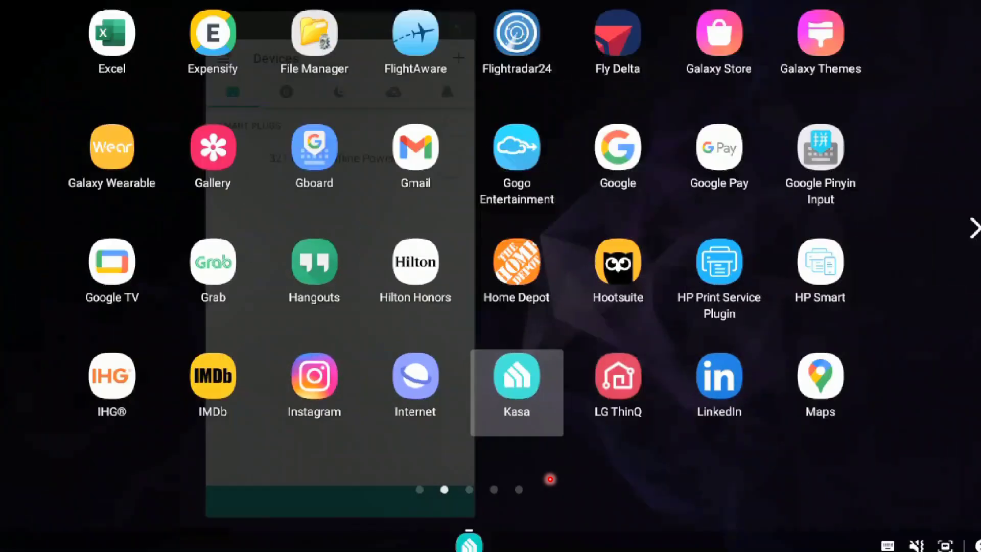
{"action": "type", "text": "!"}
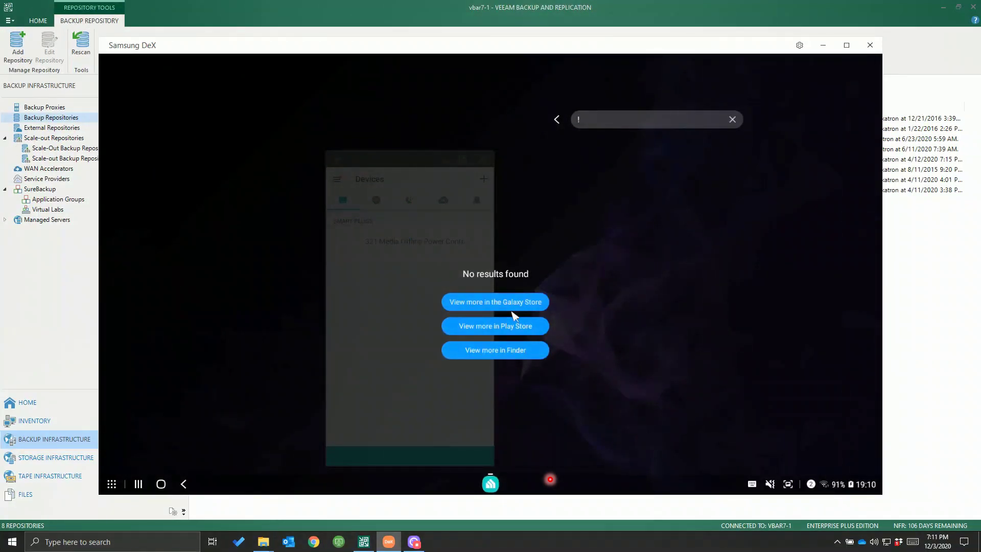
{"action": "key", "text": "Escape"}
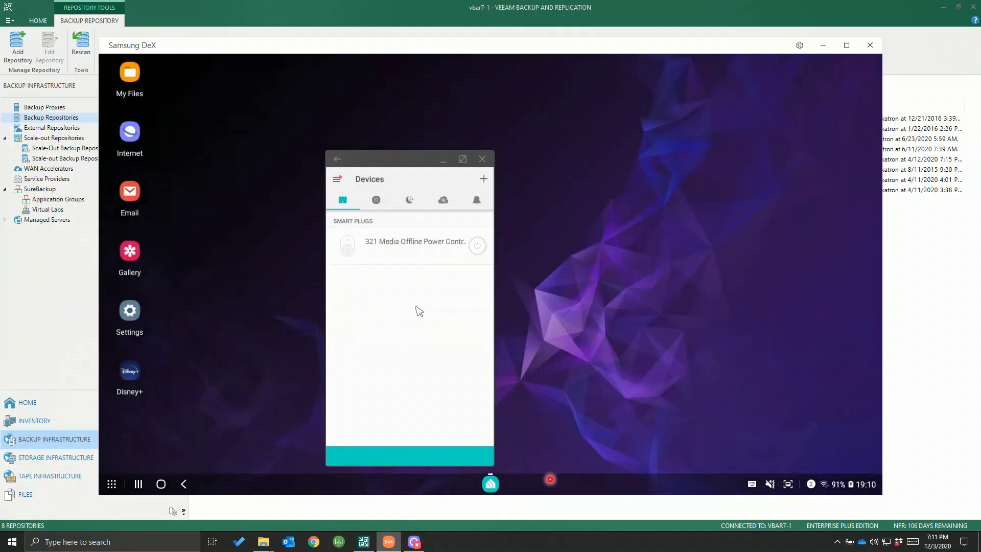
{"action": "left_click", "coordinate": [374, 244]}
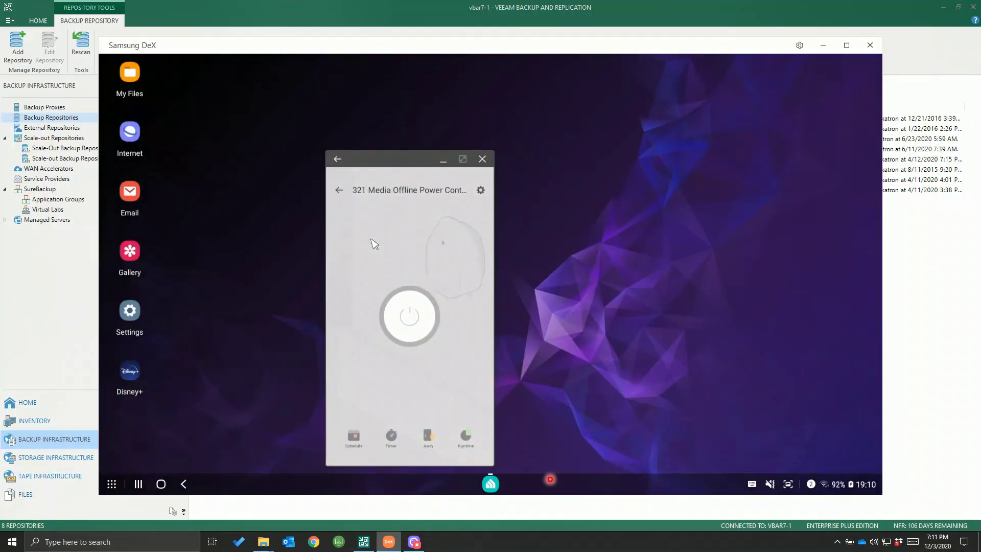
{"action": "left_click", "coordinate": [339, 190]}
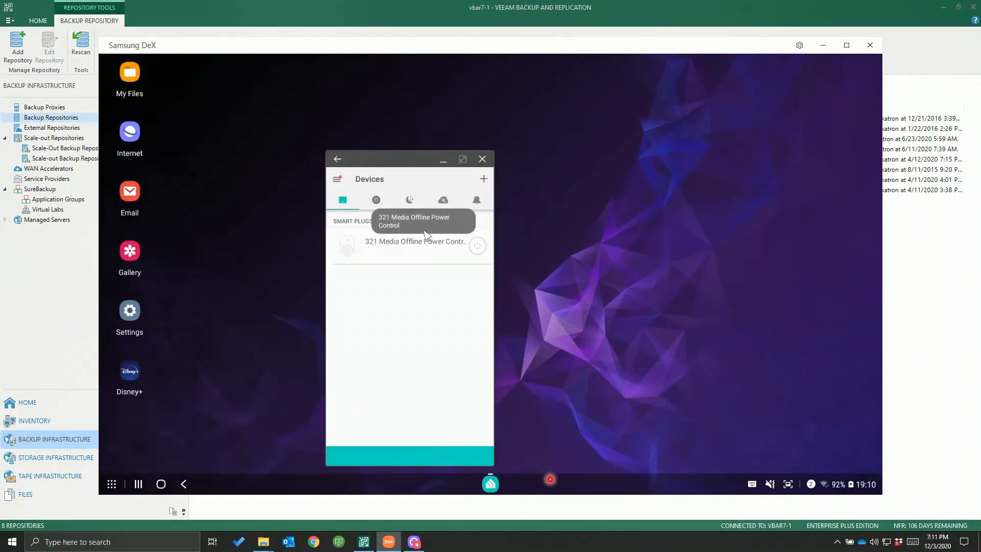
Step: Look through Kasa's Scenes and Cameras pages and return to the device list
{"action": "left_click", "coordinate": [413, 204]}
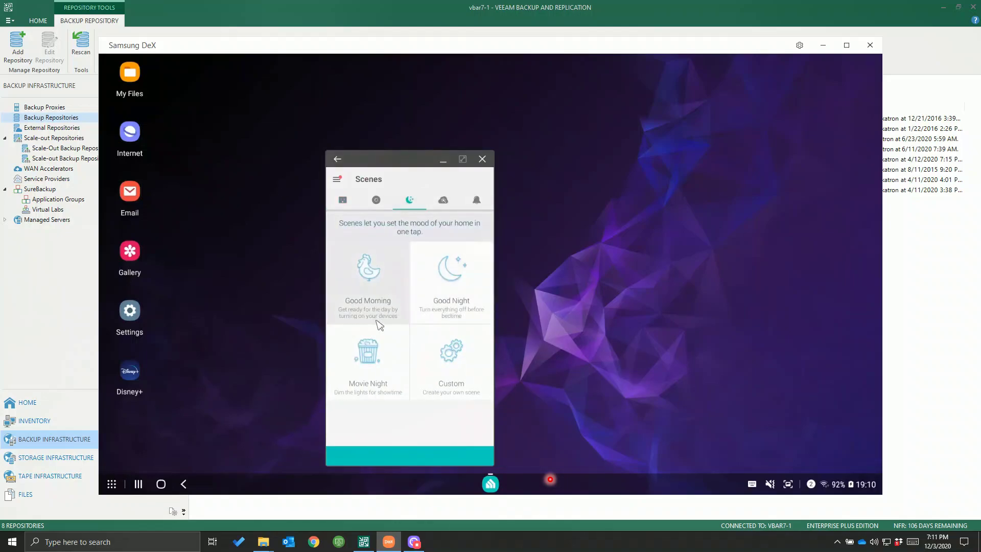
{"action": "left_click", "coordinate": [377, 203]}
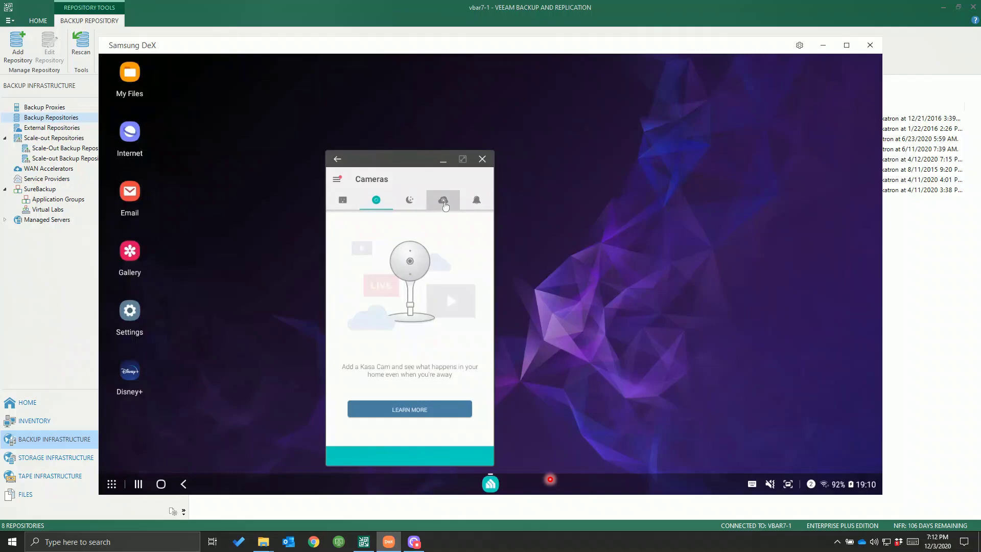
{"action": "left_click", "coordinate": [343, 202]}
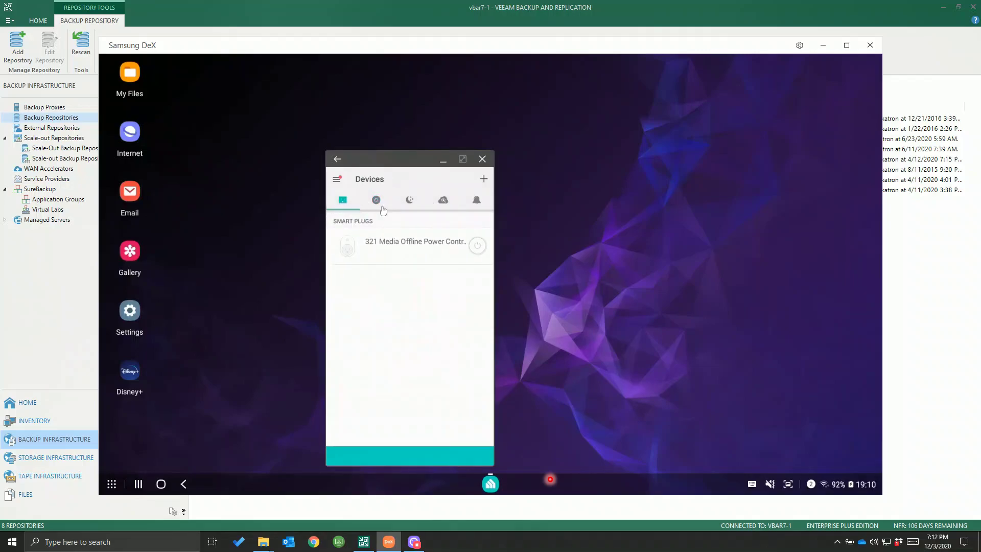
Step: Examine the timer options and the on/off schedule of the 321 Media Offline Power Control smart plug
{"action": "left_click", "coordinate": [385, 255]}
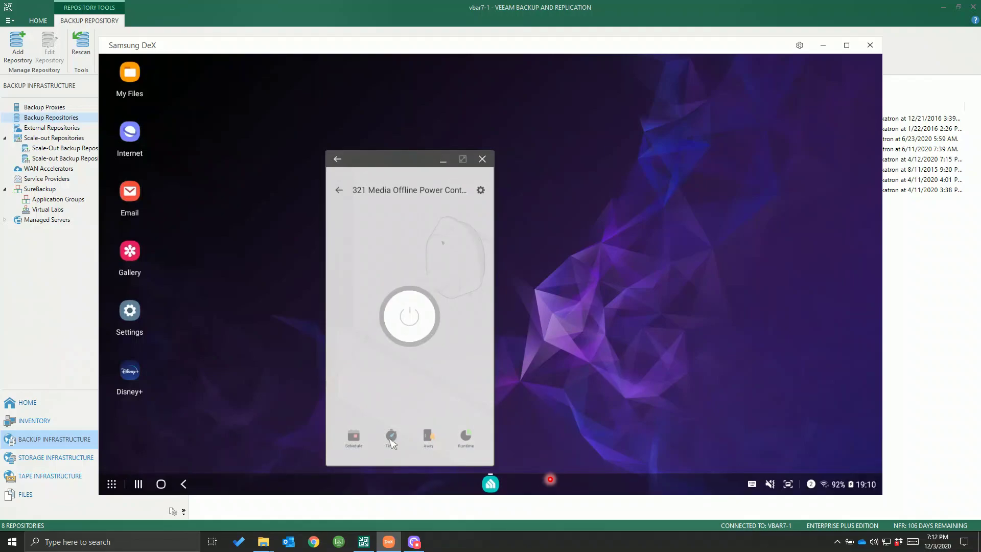
{"action": "left_click", "coordinate": [391, 437]}
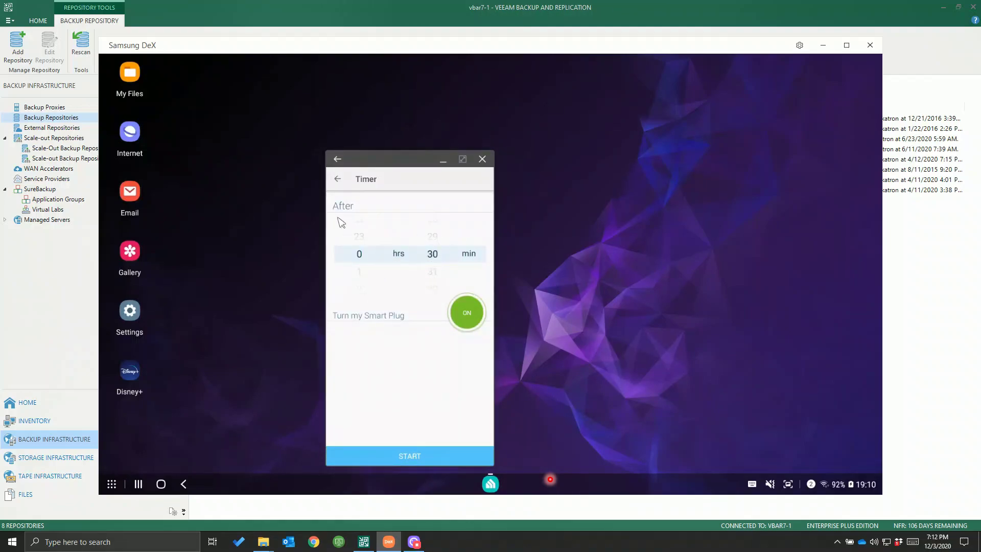
{"action": "left_click", "coordinate": [338, 181]}
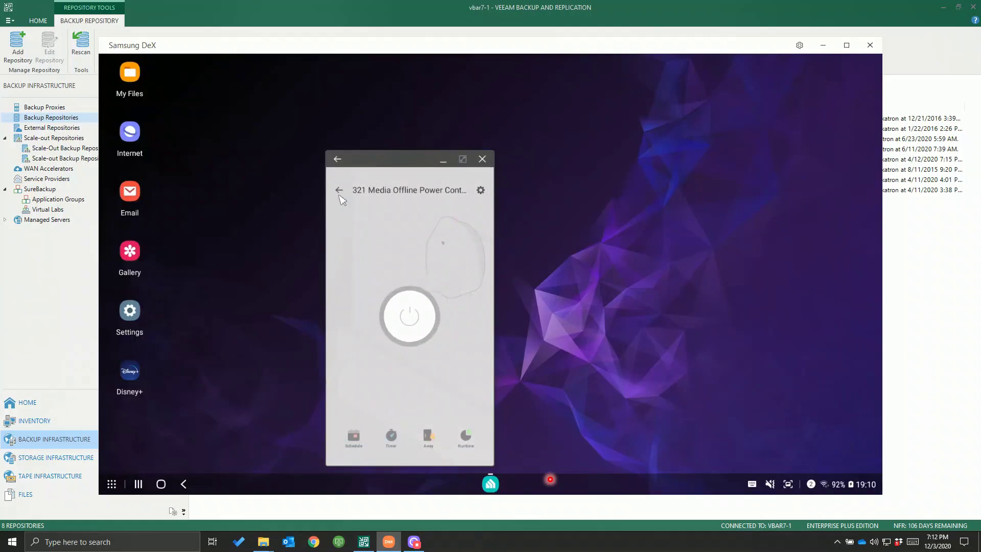
{"action": "left_click", "coordinate": [355, 437]}
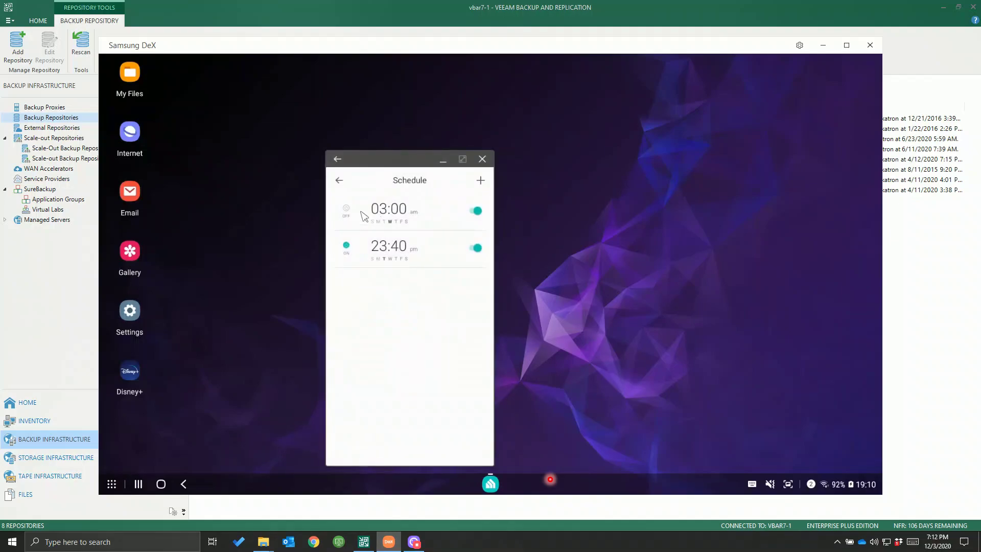
Step: Turn on the 321 Media Offline Power Control smart plug and return to the device list
{"action": "left_click", "coordinate": [339, 180]}
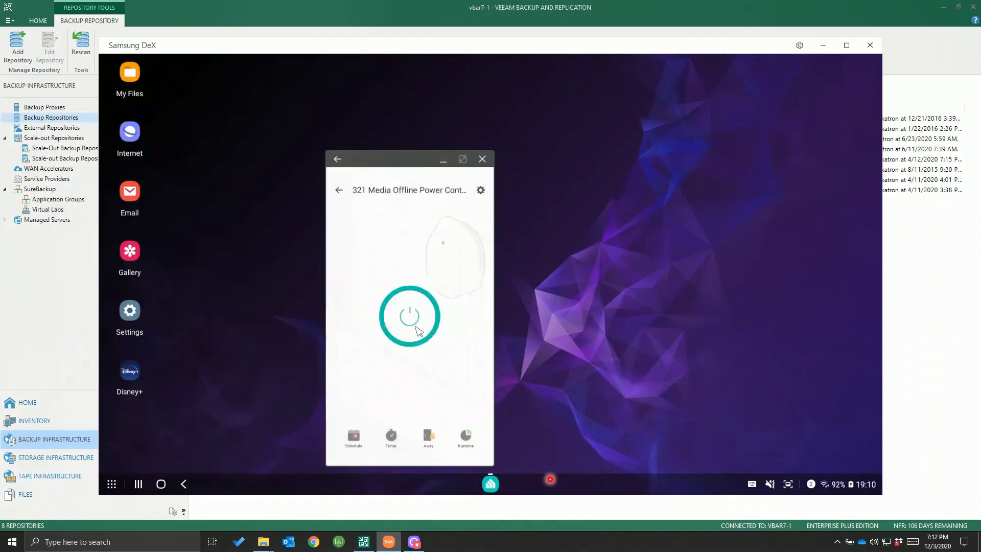
{"action": "left_click", "coordinate": [339, 190]}
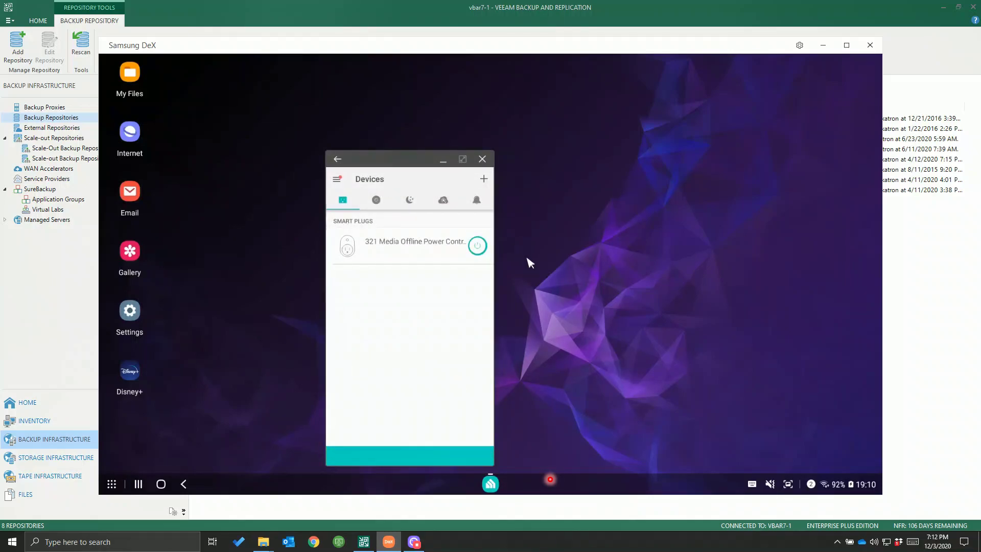
Step: Switch back to Veeam Backup and Replication and view the details of Backup Job of File Server to 3-2-1 Media
{"action": "left_click", "coordinate": [364, 541]}
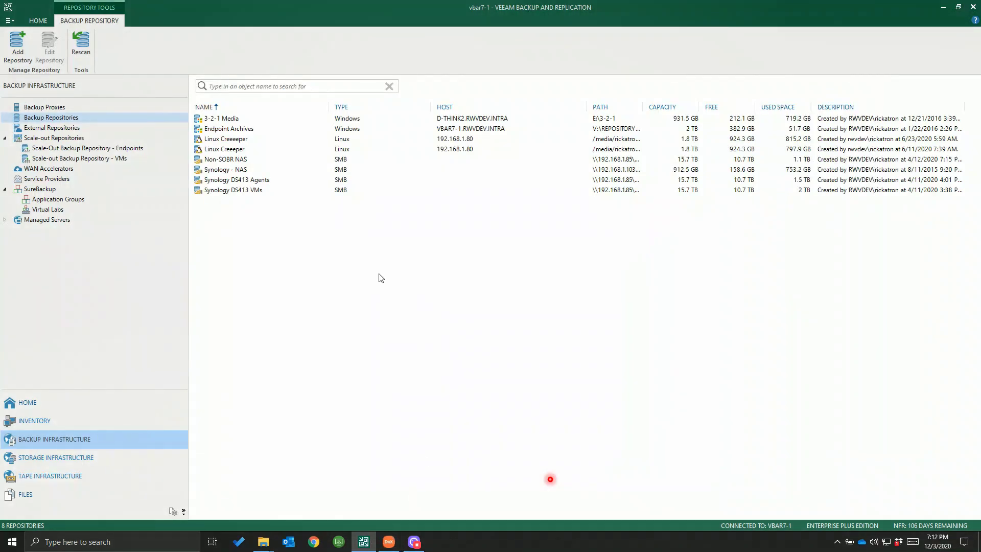
{"action": "left_click", "coordinate": [40, 403]}
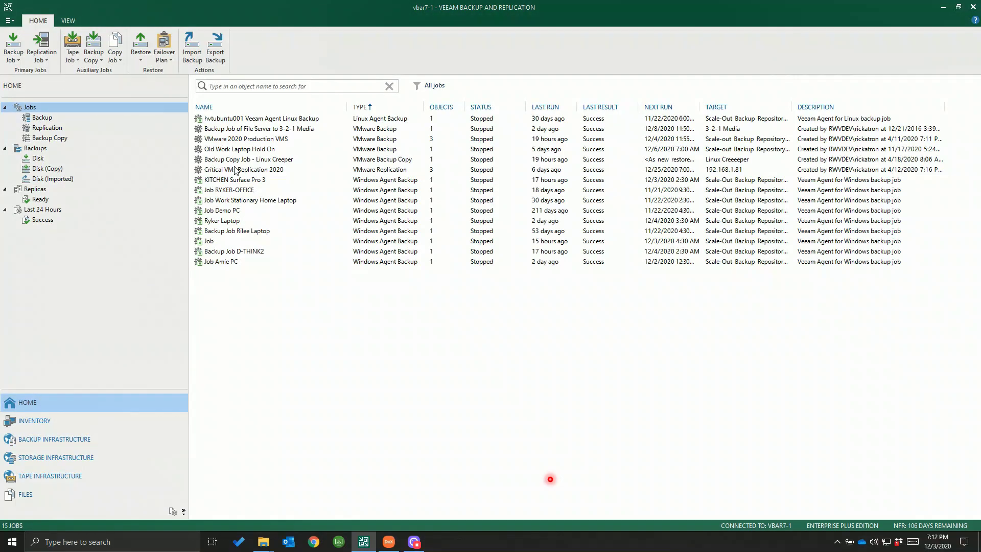
{"action": "left_click", "coordinate": [277, 131]}
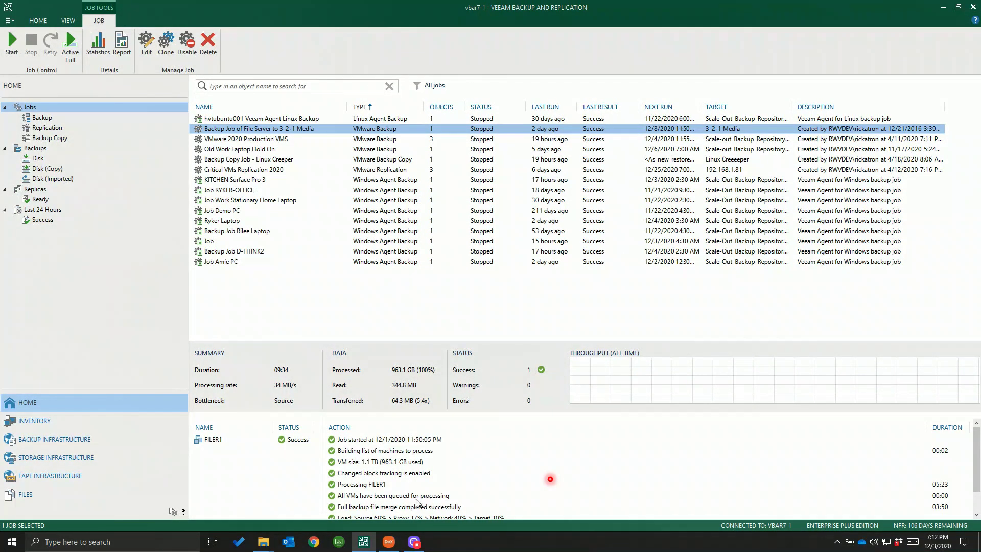
Step: Switch to the D-think2 window in File Explorer and open its \\D-think2\e$ share
{"action": "mouse_move", "coordinate": [411, 544]}
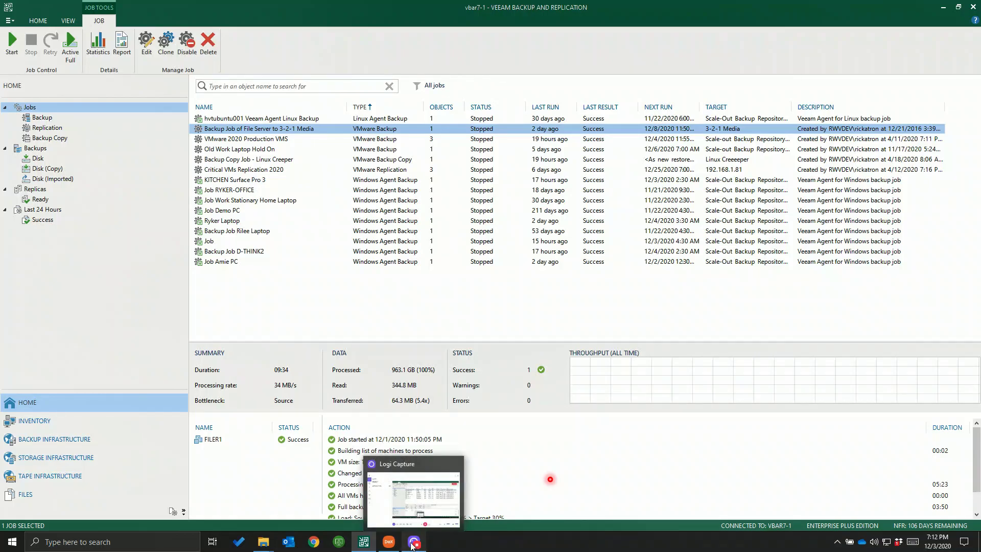
{"action": "left_click", "coordinate": [263, 541]}
{"action": "left_click", "coordinate": [336, 492]}
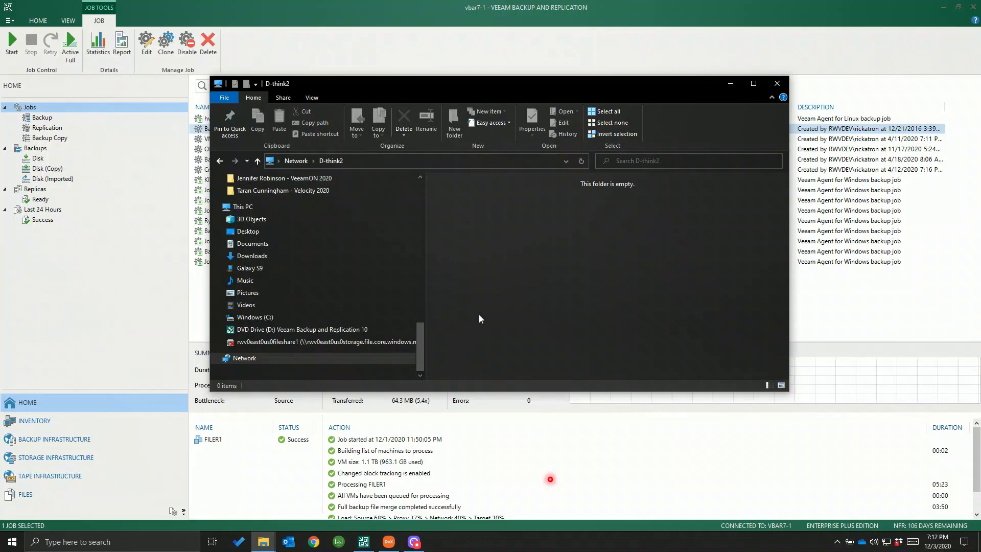
{"action": "key", "text": "alt+d"}
{"action": "key", "text": "Home"}
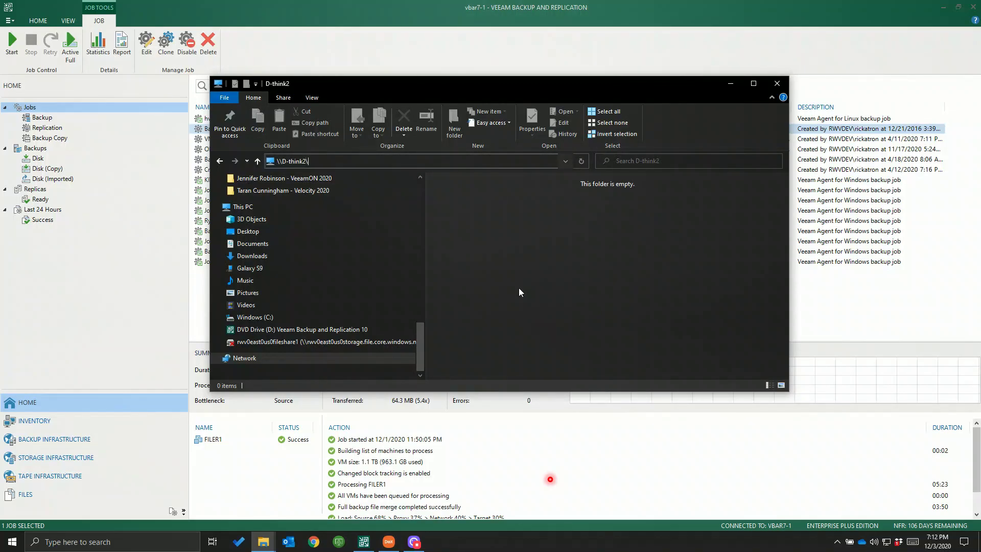
{"action": "type", "text": "\\e$"}
{"action": "key", "text": "Return"}
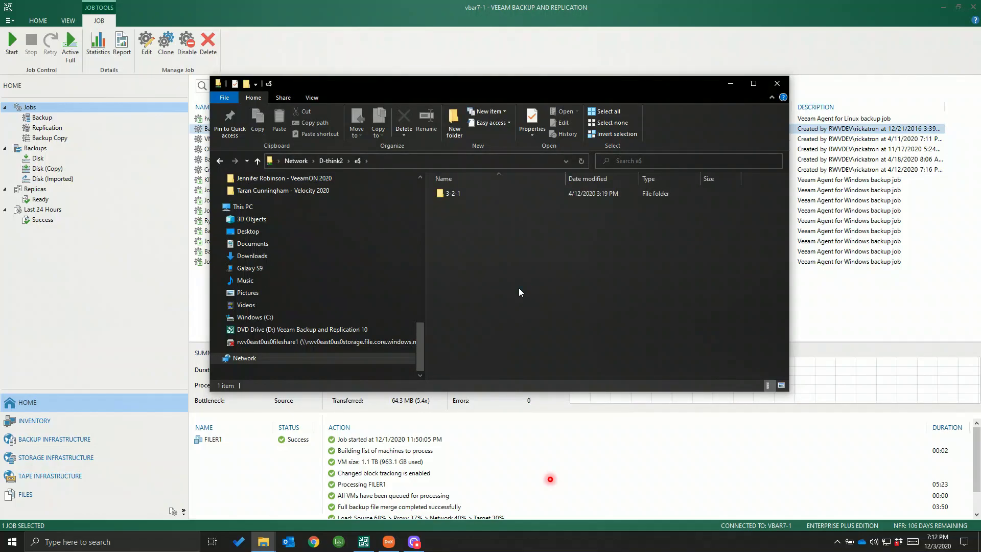
Step: Switch to Samsung DeX and turn off the 321 Media Offline Power Control smart plug in Kasa
{"action": "left_click", "coordinate": [389, 543]}
{"action": "left_click", "coordinate": [379, 243]}
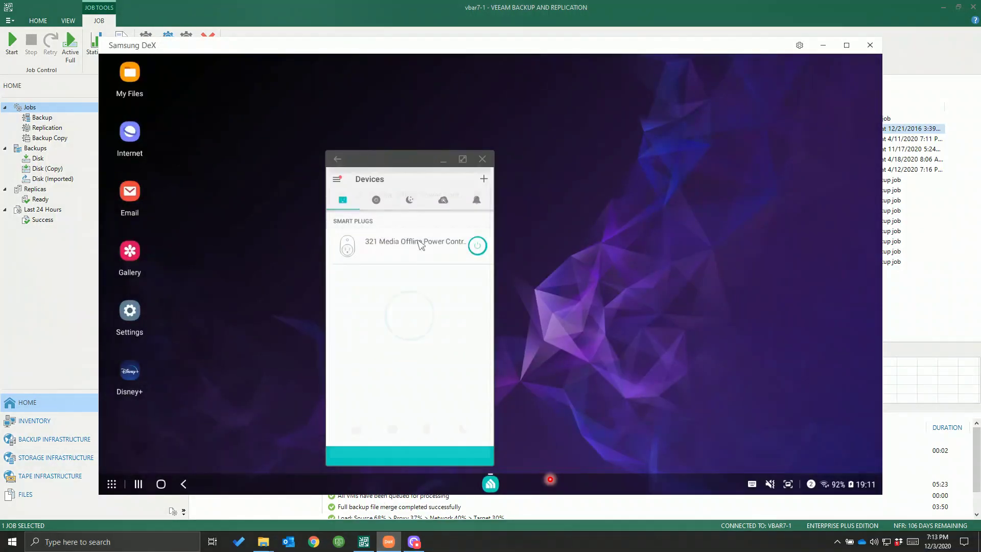
{"action": "left_click", "coordinate": [403, 323]}
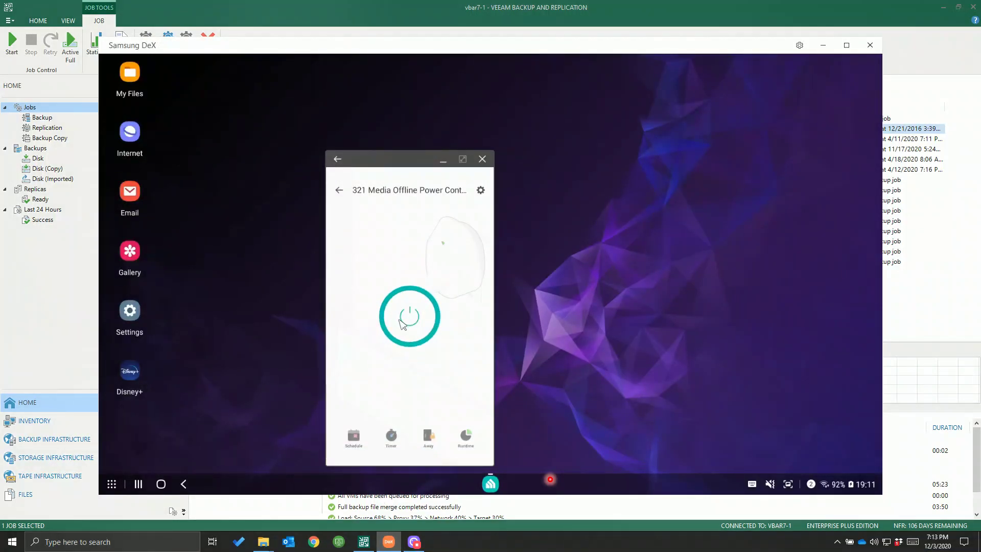
{"action": "left_click", "coordinate": [402, 323]}
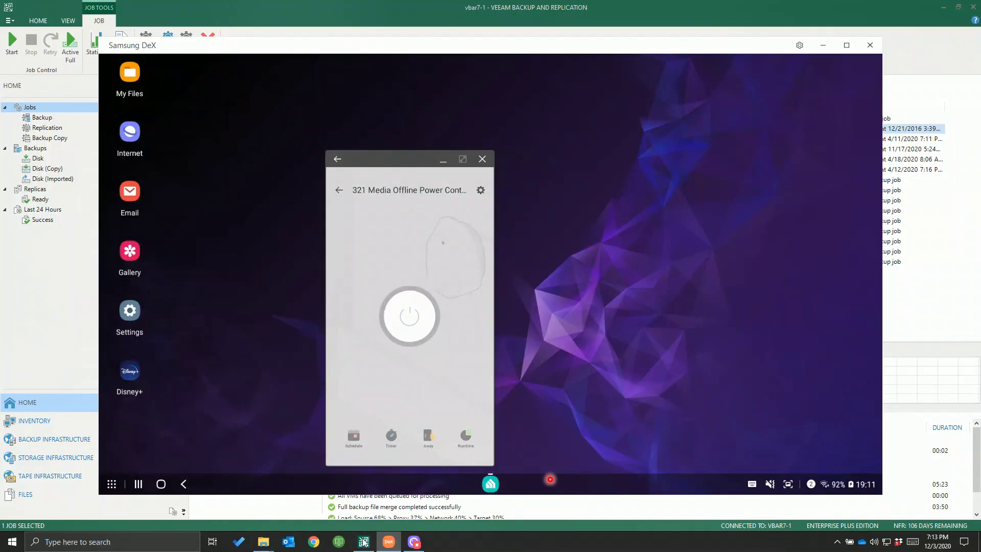
Step: Return to File Explorer, try to open the 3-2-1 folder in D-think2's e$ share, and close the window
{"action": "mouse_move", "coordinate": [263, 542]}
{"action": "left_click", "coordinate": [369, 492]}
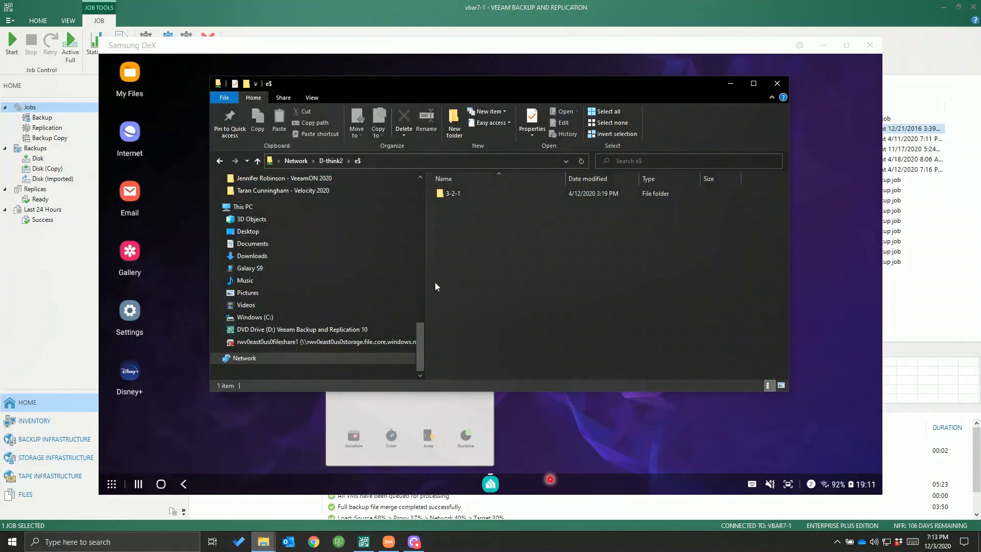
{"action": "double_click", "coordinate": [457, 193]}
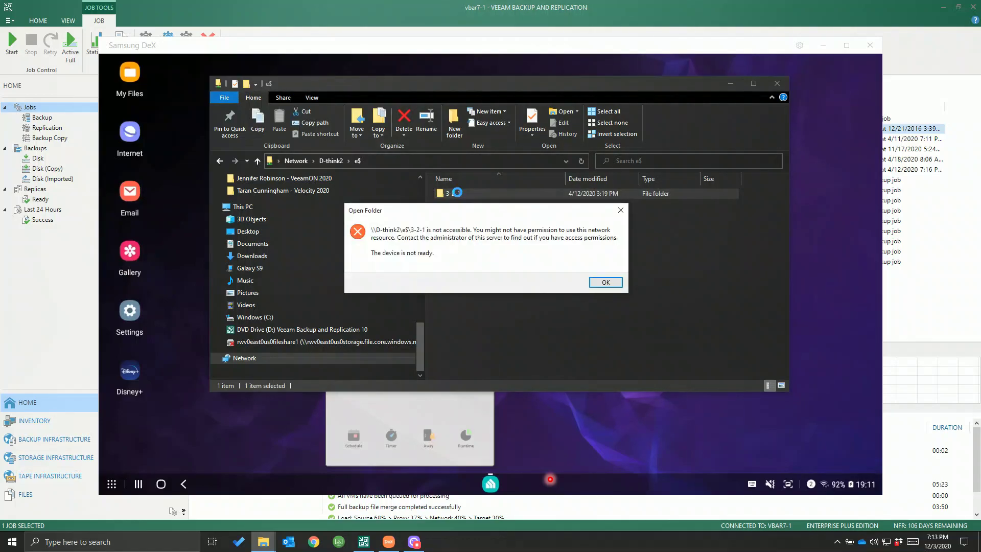
{"action": "left_click", "coordinate": [595, 282]}
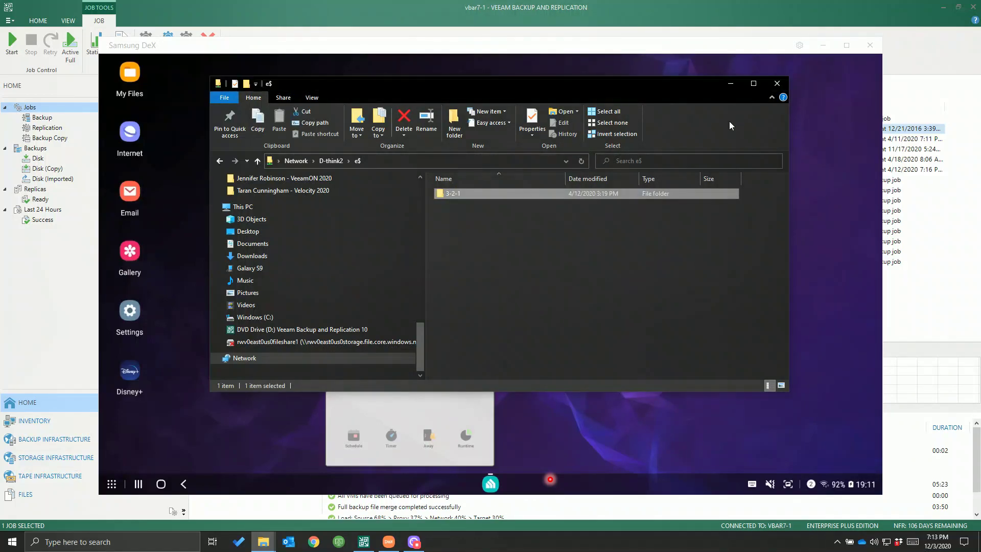
{"action": "left_click", "coordinate": [777, 83]}
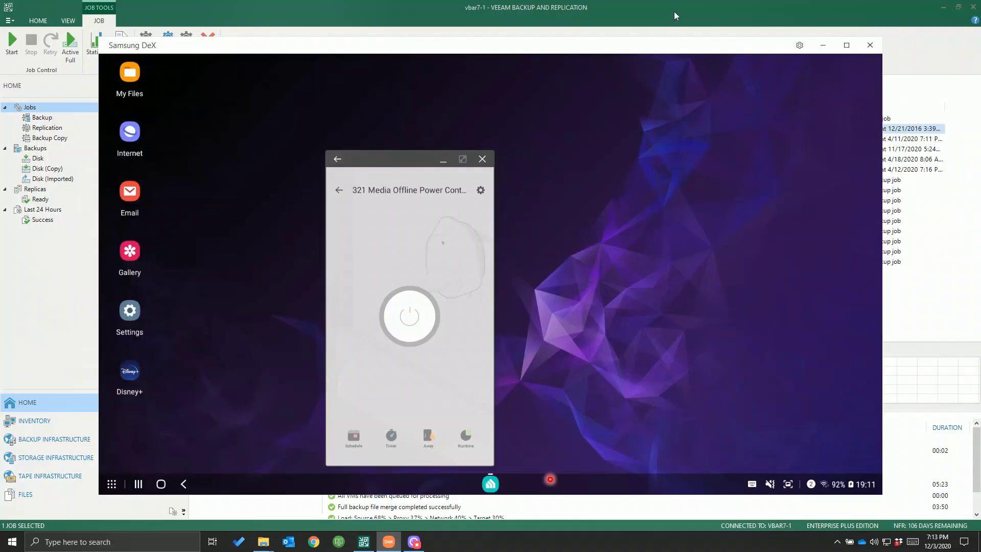
Step: Switch back to Veeam Backup and Replication and examine the 3-2-1 Media entry among the backup repositories
{"action": "left_click", "coordinate": [673, 11]}
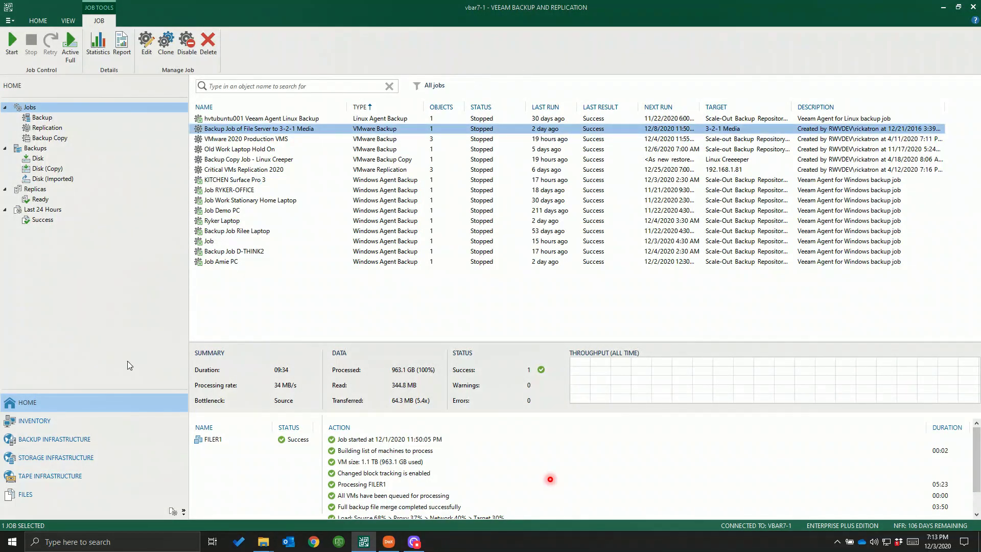
{"action": "left_click", "coordinate": [69, 442]}
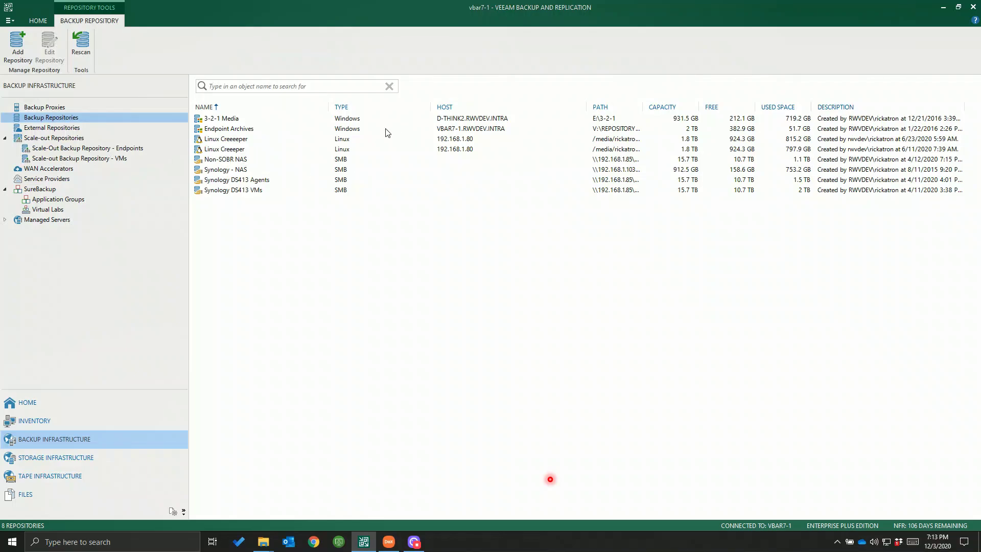
{"action": "left_click", "coordinate": [377, 119]}
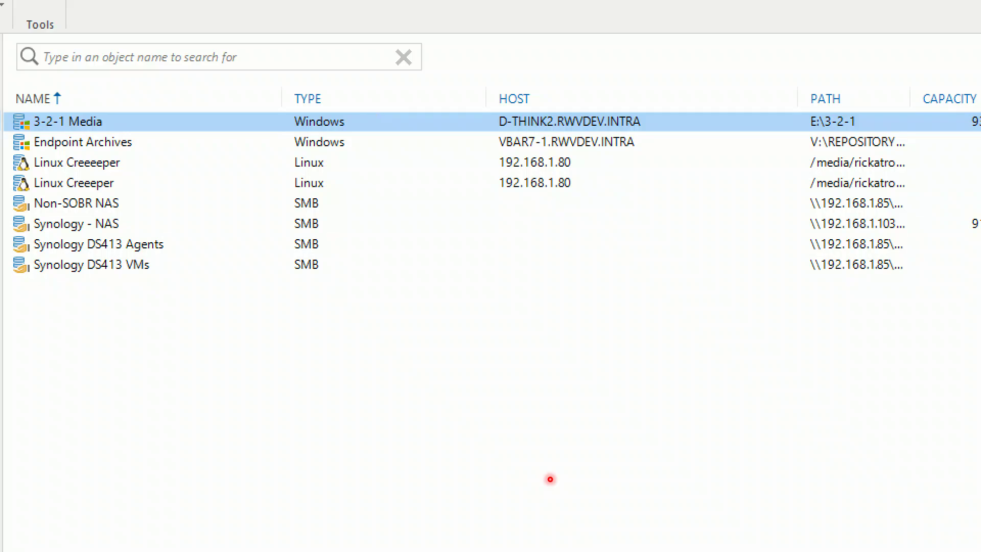
{"action": "mouse_move", "coordinate": [13, 105]}
{"action": "left_mouse_down"}
{"action": "mouse_move", "coordinate": [121, 123]}
{"action": "mouse_move", "coordinate": [125, 133]}
{"action": "left_mouse_up"}
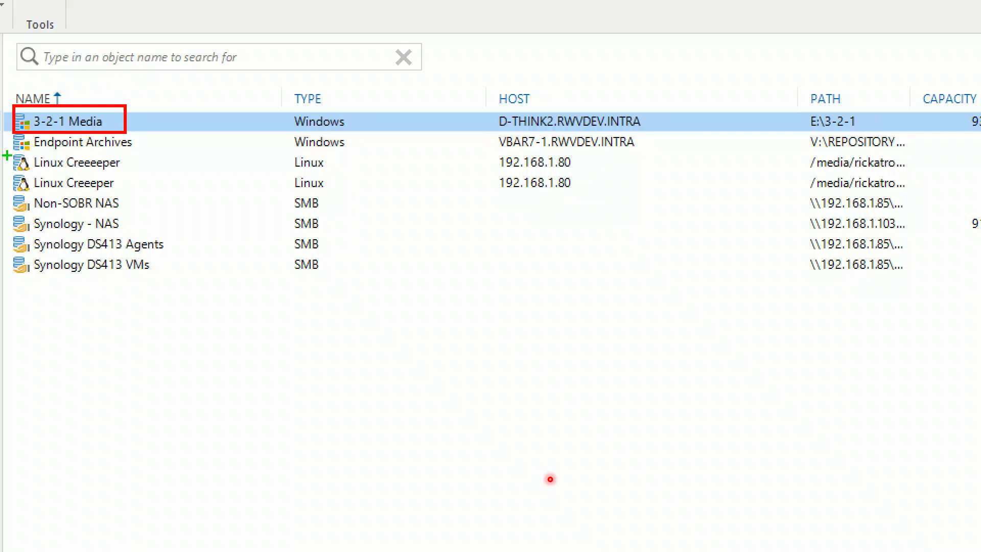
{"action": "mouse_move", "coordinate": [7, 148]}
{"action": "left_mouse_down"}
{"action": "mouse_move", "coordinate": [124, 172]}
{"action": "mouse_move", "coordinate": [182, 170]}
{"action": "left_mouse_up"}
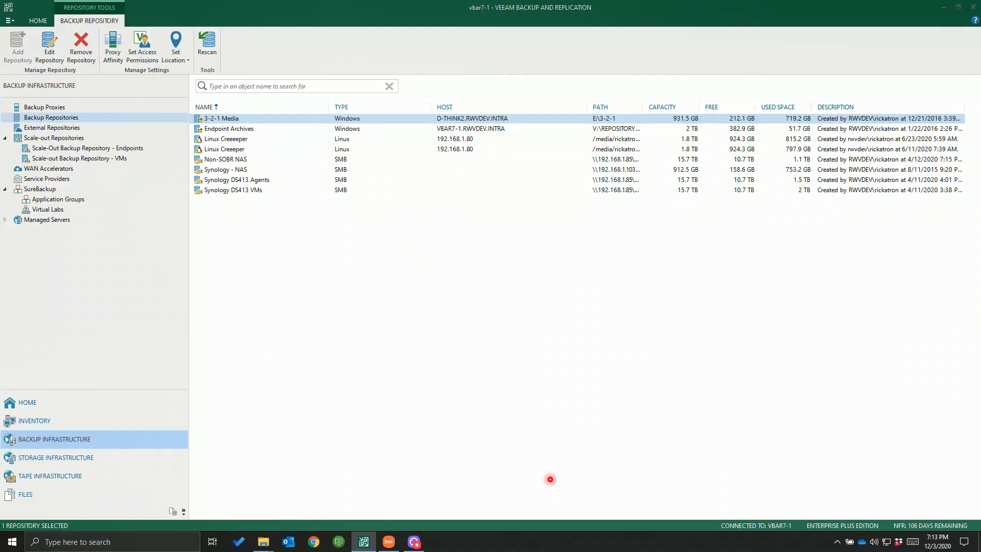
Step: Switch to the other Veeam console and select the Azure Blob repository and both Immutable S3 Backups repositories in the backup repositories list
{"action": "key", "text": "alt+Tab"}
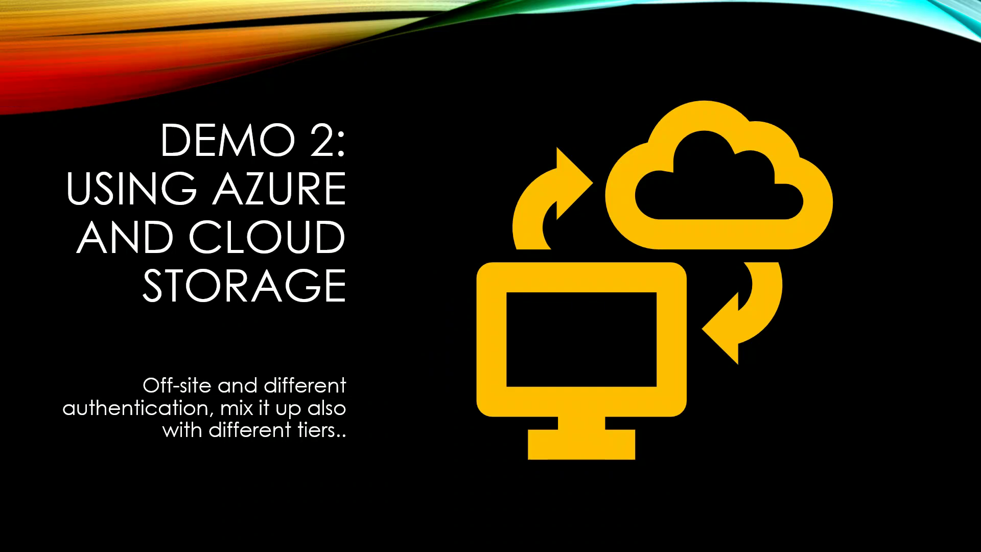
{"action": "key", "text": "alt+Tab"}
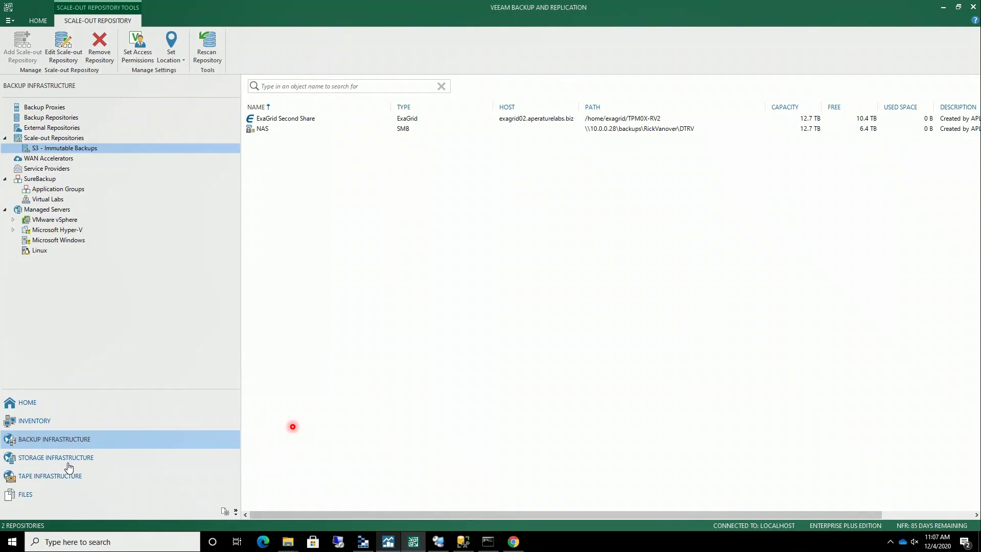
{"action": "left_click", "coordinate": [51, 121]}
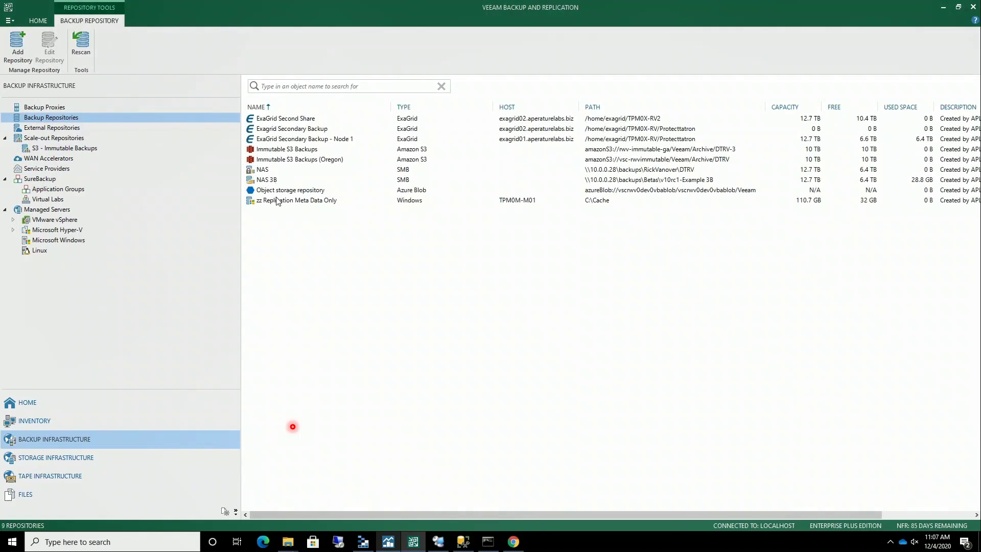
{"action": "left_click", "coordinate": [459, 190]}
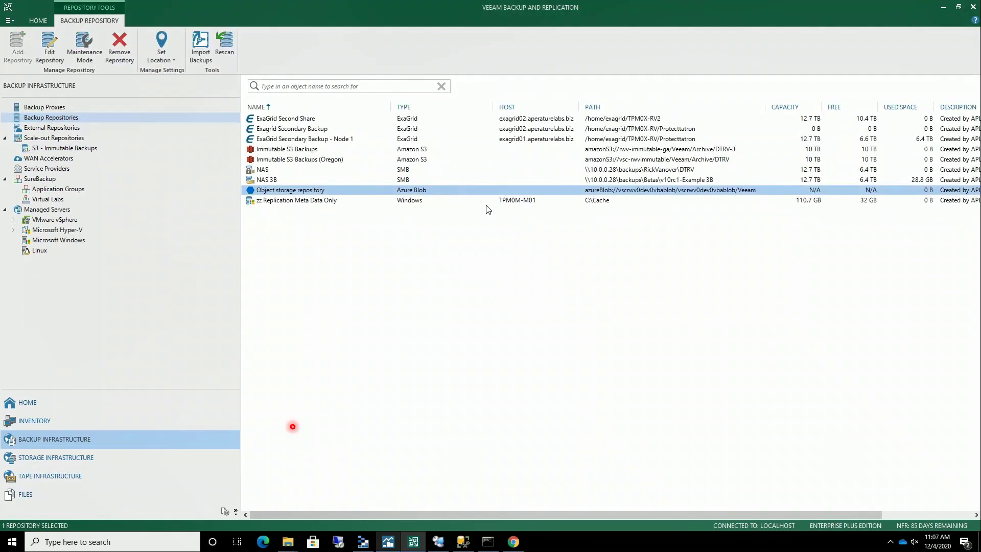
{"action": "left_click", "coordinate": [432, 159], "text": "ctrl"}
{"action": "left_click", "coordinate": [432, 150], "text": "ctrl"}
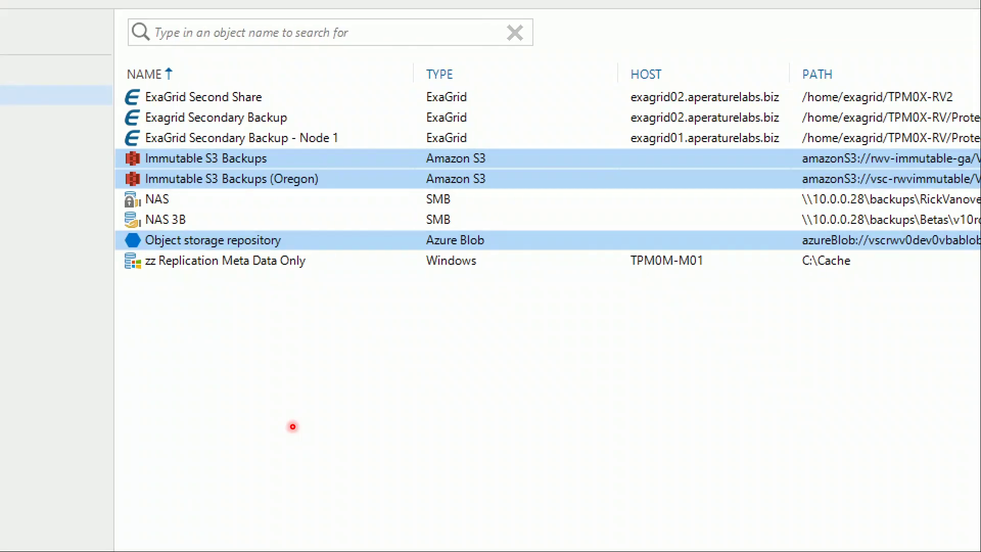
{"action": "left_click_drag", "start_coordinate": [115, 145], "coordinate": [142, 149]}
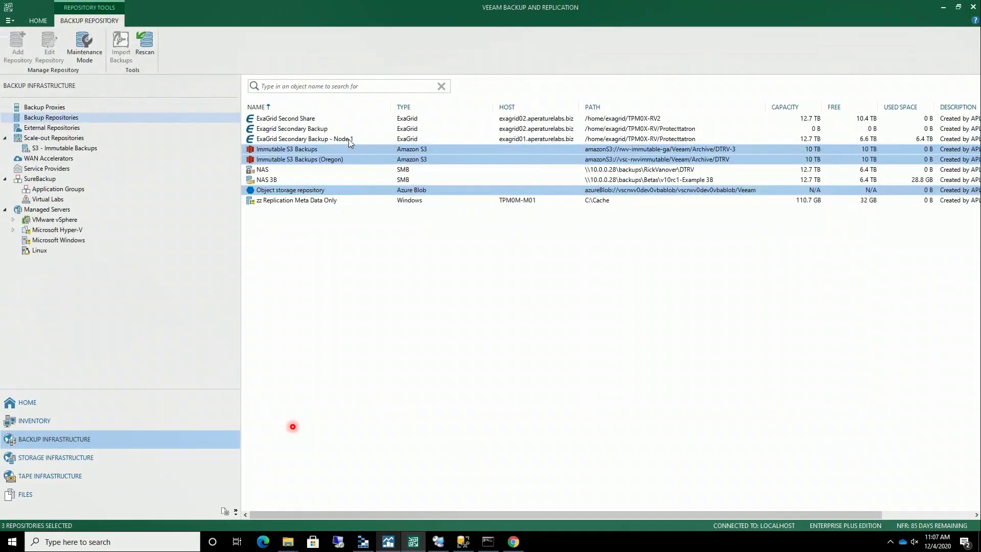
Step: Examine the bucket and immutability settings in the Immutable S3 Backups repository's properties, then exit without applying changes
{"action": "right_click", "coordinate": [308, 151]}
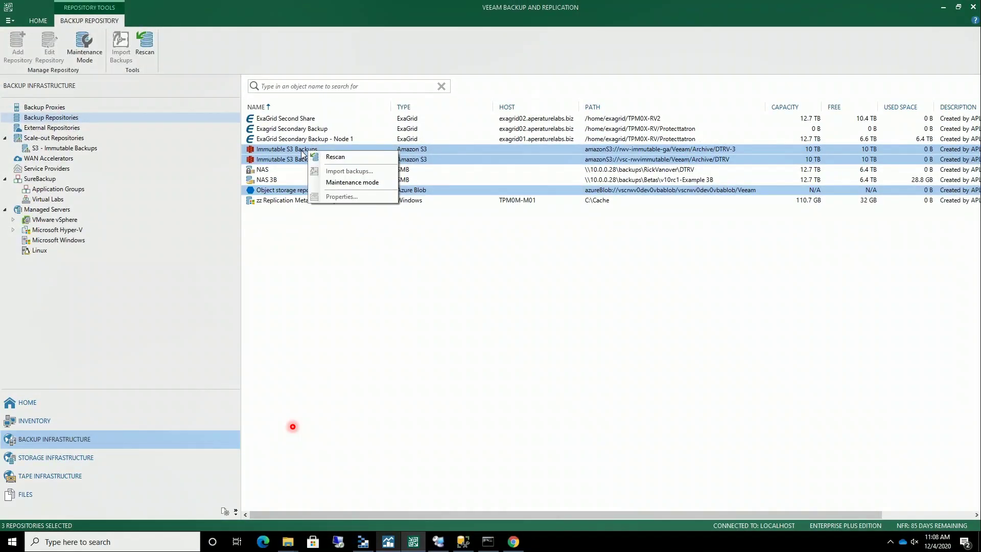
{"action": "left_click", "coordinate": [301, 151]}
{"action": "right_click", "coordinate": [301, 152]}
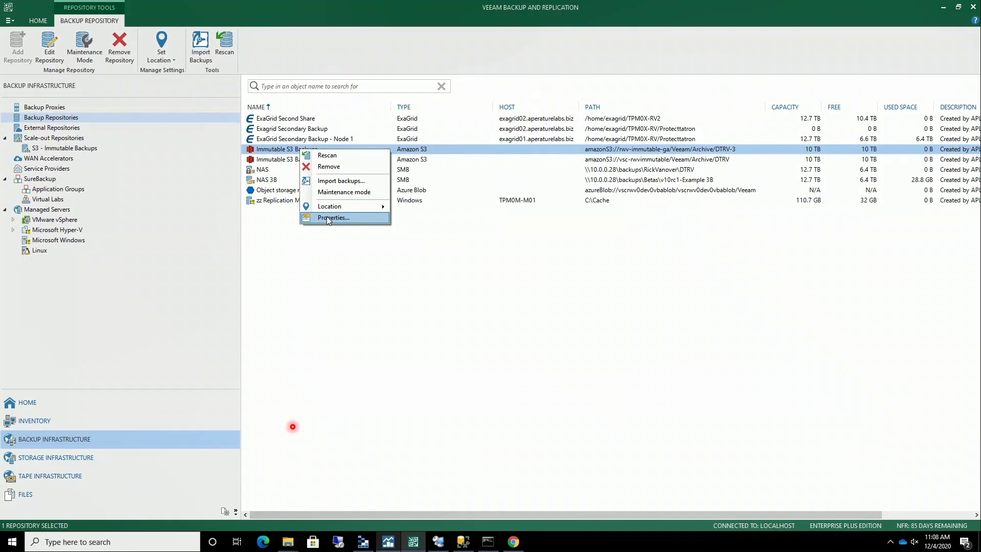
{"action": "left_click", "coordinate": [330, 219]}
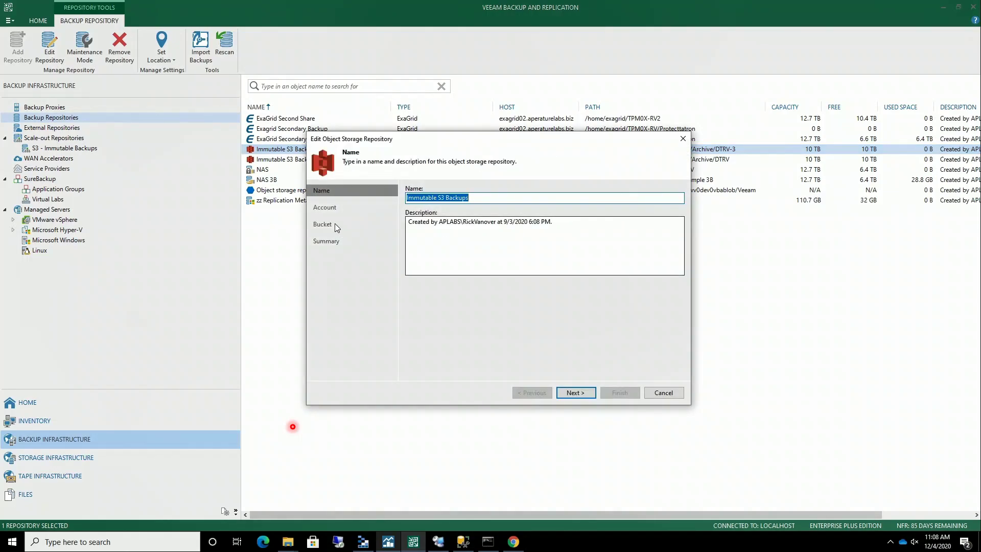
{"action": "left_click", "coordinate": [571, 393]}
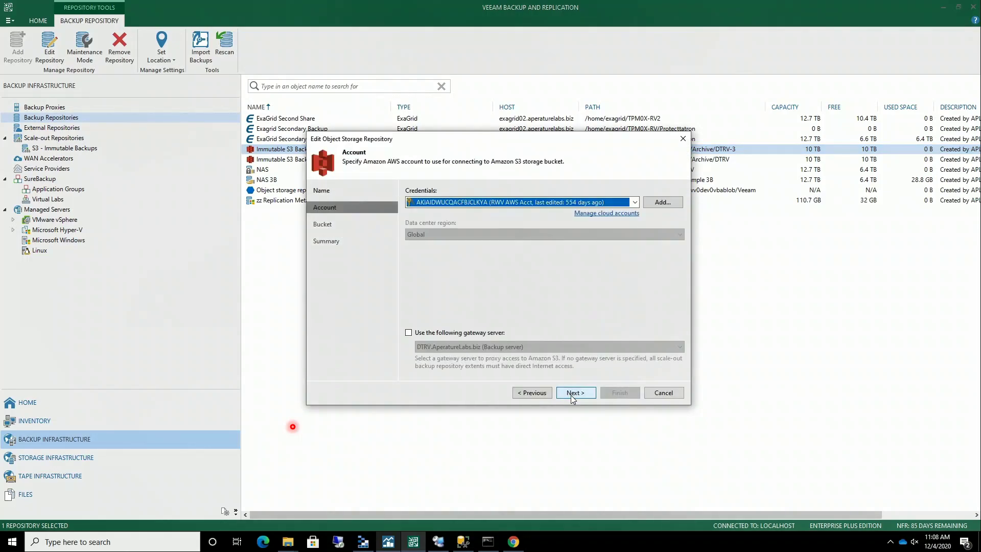
{"action": "left_click", "coordinate": [571, 394]}
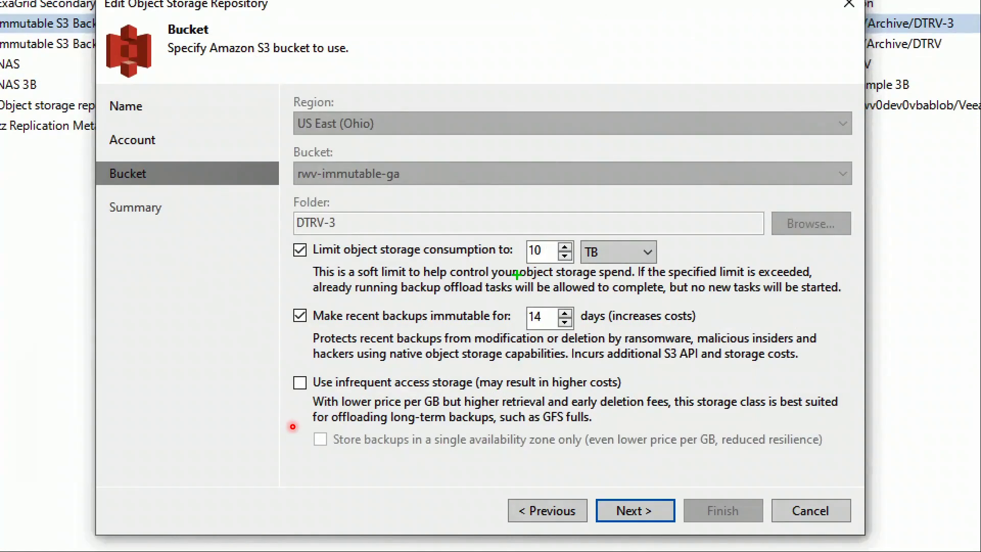
{"action": "mouse_move", "coordinate": [278, 296]}
{"action": "left_mouse_down"}
{"action": "mouse_move", "coordinate": [726, 365]}
{"action": "mouse_move", "coordinate": [856, 372]}
{"action": "left_mouse_up"}
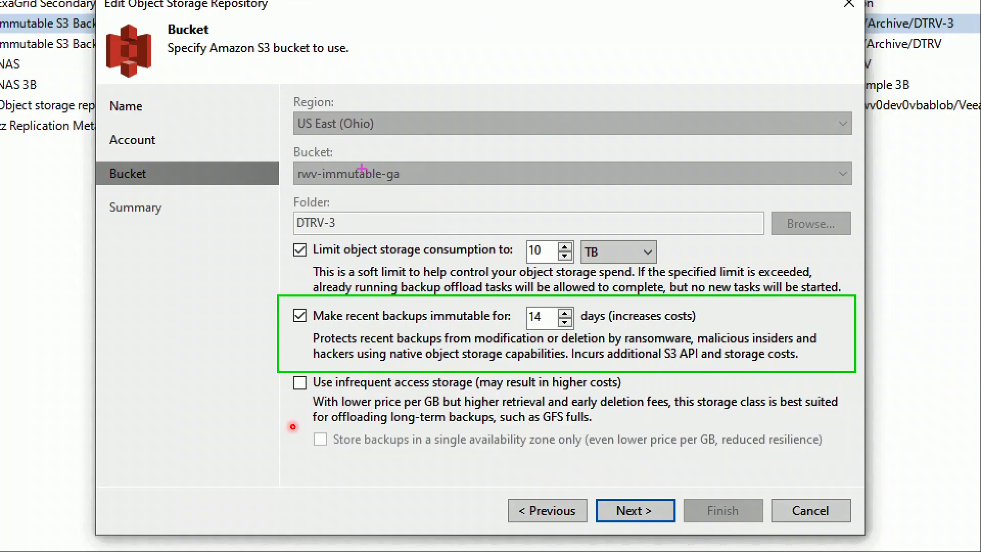
{"action": "left_click_drag", "start_coordinate": [516, 302], "coordinate": [582, 336]}
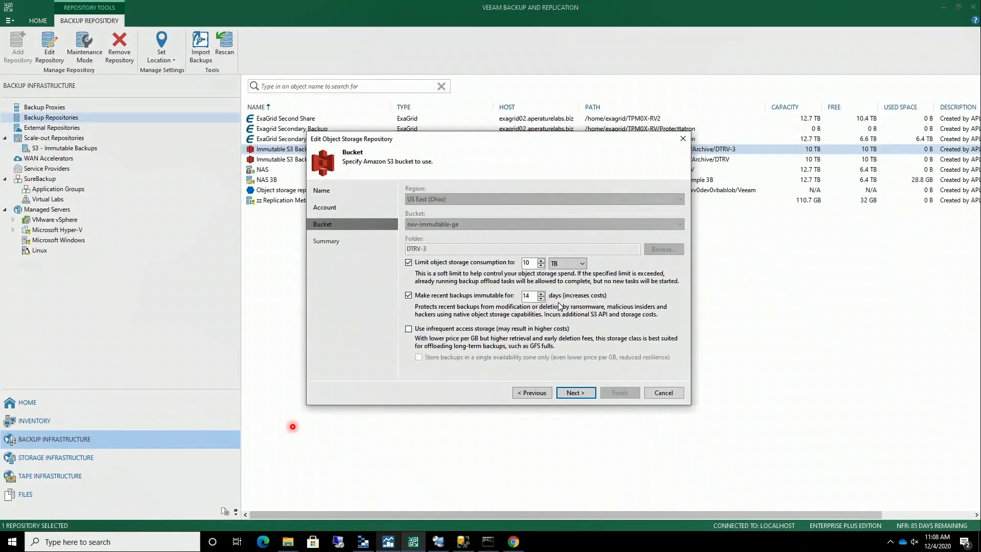
{"action": "key", "text": "Escape"}
{"action": "left_click", "coordinate": [496, 282]}
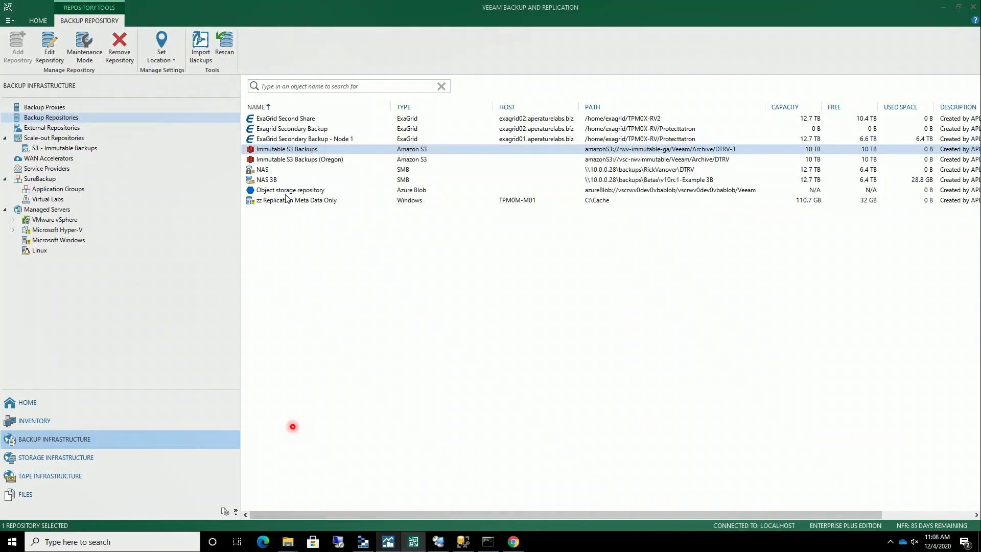
Step: Examine the account settings in the Azure Blob object storage repository's properties and exit without applying changes
{"action": "right_click", "coordinate": [287, 190]}
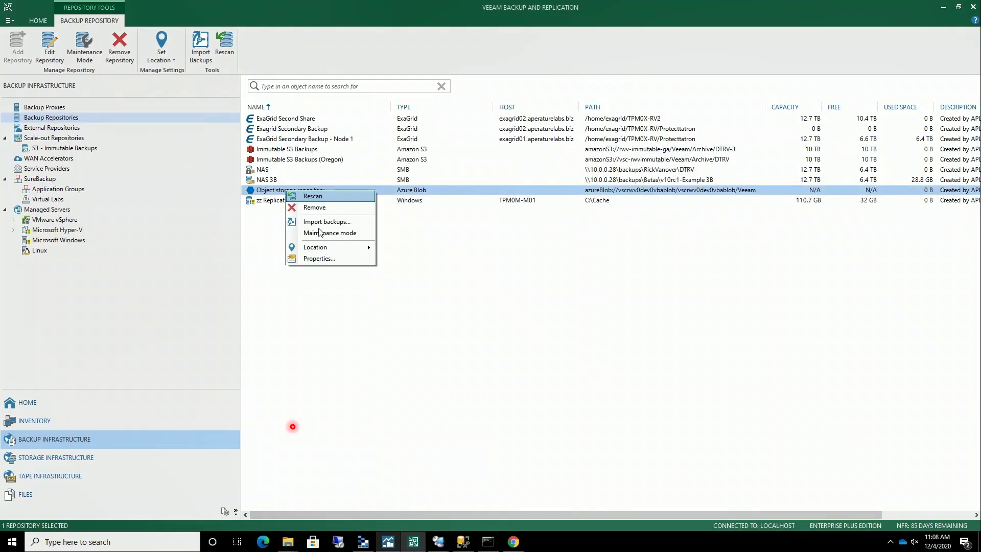
{"action": "left_click", "coordinate": [325, 258]}
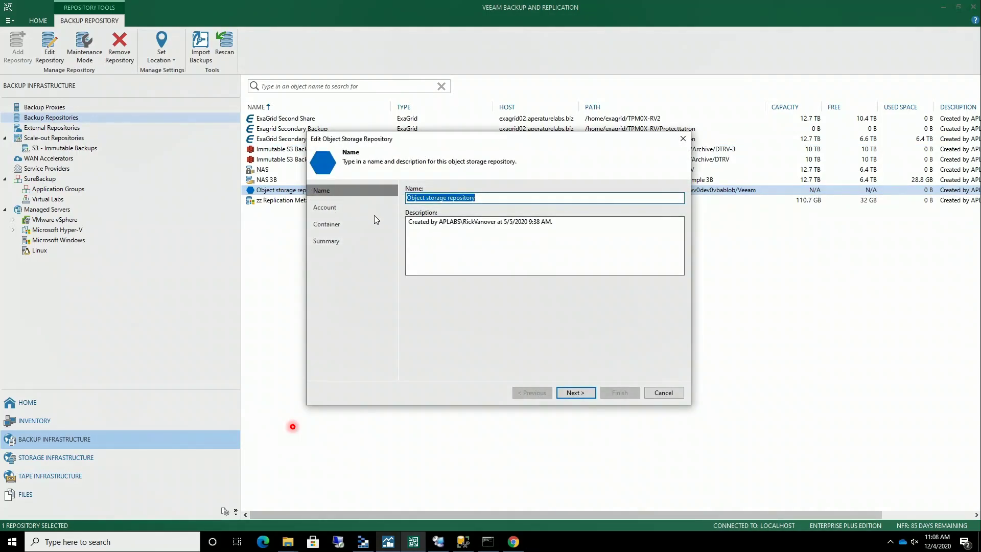
{"action": "left_click", "coordinate": [575, 392]}
{"action": "left_click", "coordinate": [664, 393]}
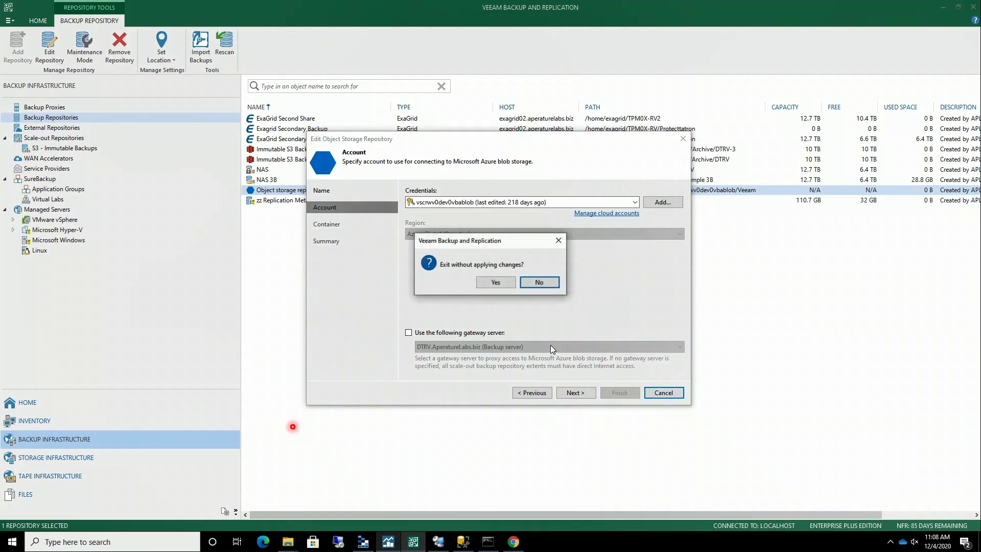
{"action": "left_click", "coordinate": [494, 283]}
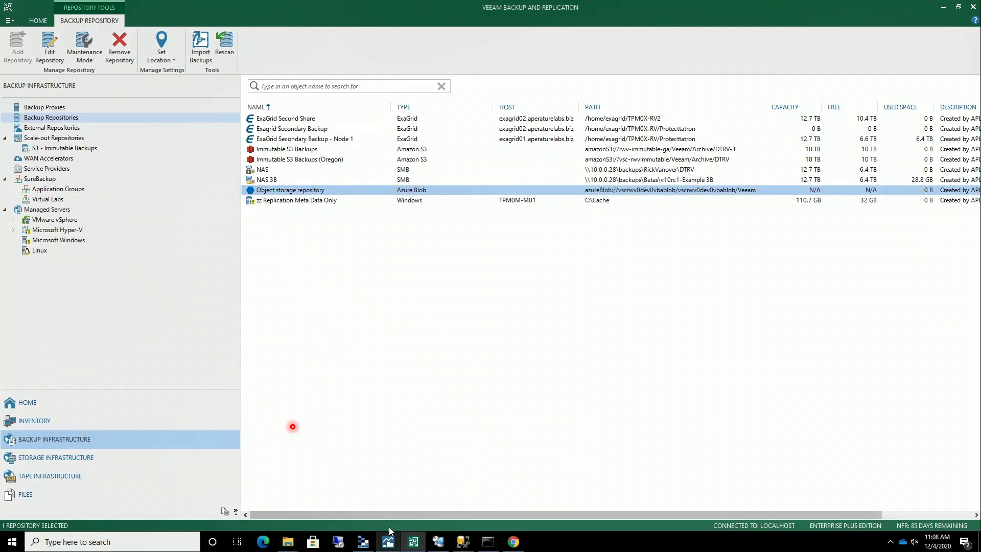
Step: Switch to Azure Storage Explorer, collapse the expanded storage accounts, and examine the vscrwv0dev0vbablob and rwv0blob0backupdata accounts
{"action": "left_click", "coordinate": [370, 543]}
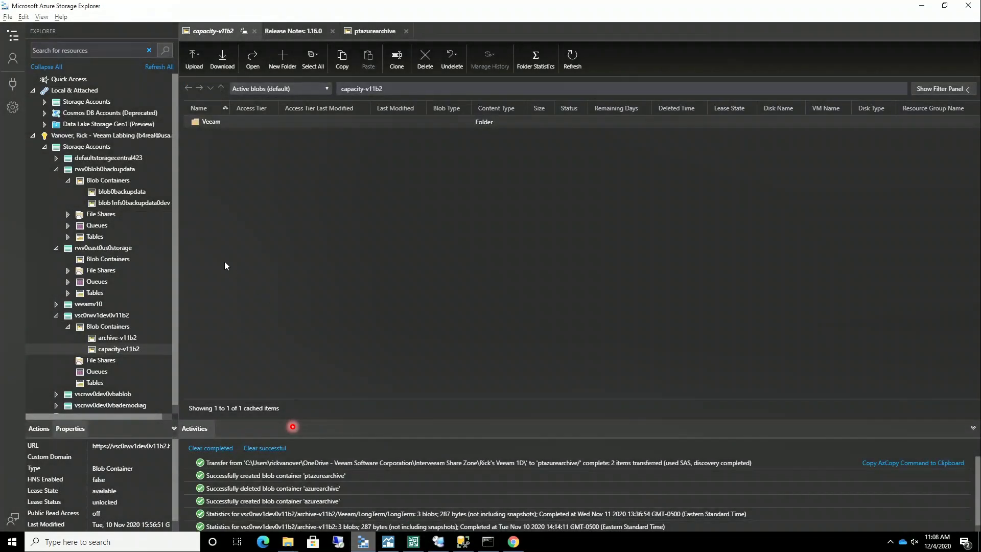
{"action": "left_click", "coordinate": [99, 171]}
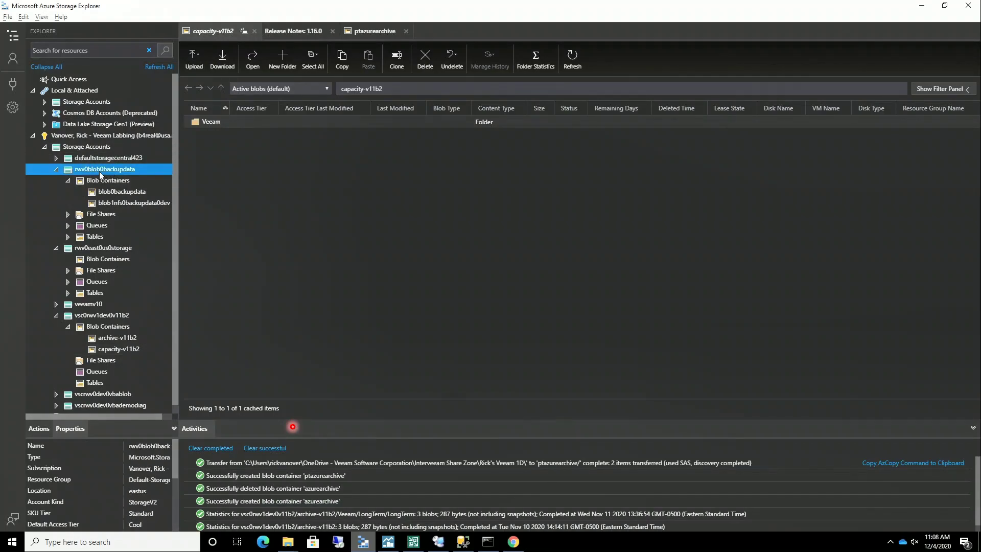
{"action": "left_click", "coordinate": [57, 170]}
{"action": "left_click", "coordinate": [56, 182]}
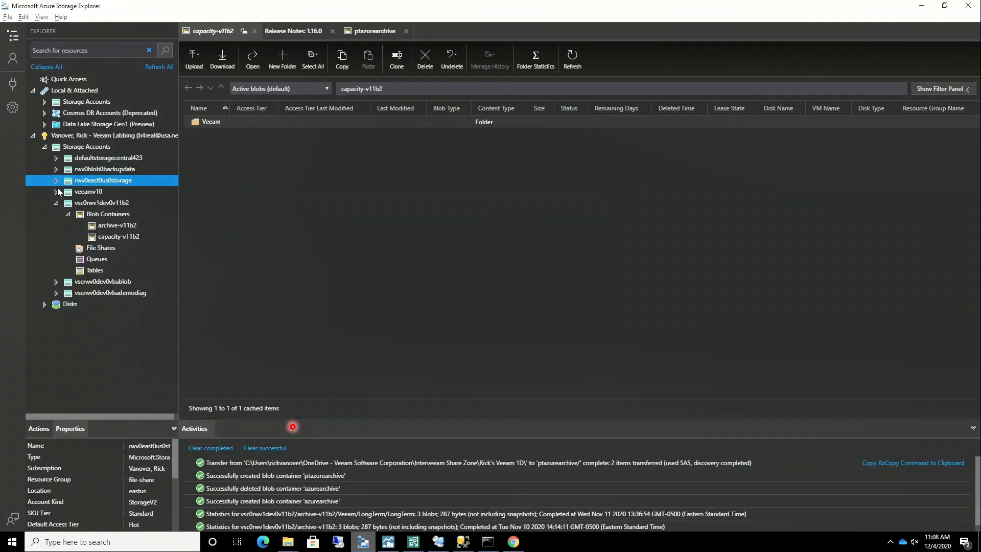
{"action": "left_click", "coordinate": [56, 203]}
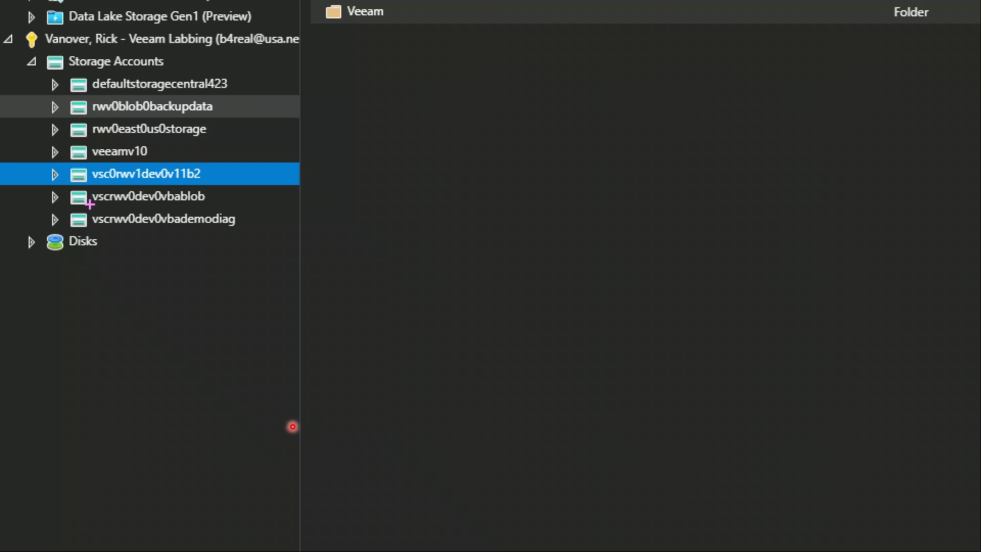
{"action": "left_click_drag", "start_coordinate": [90, 185], "coordinate": [280, 208]}
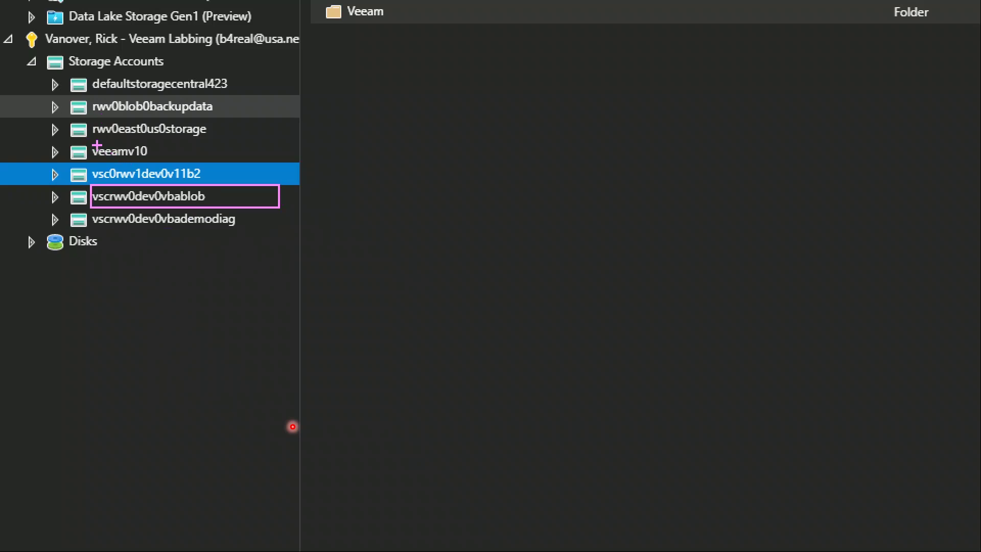
{"action": "left_click_drag", "start_coordinate": [93, 100], "coordinate": [282, 123]}
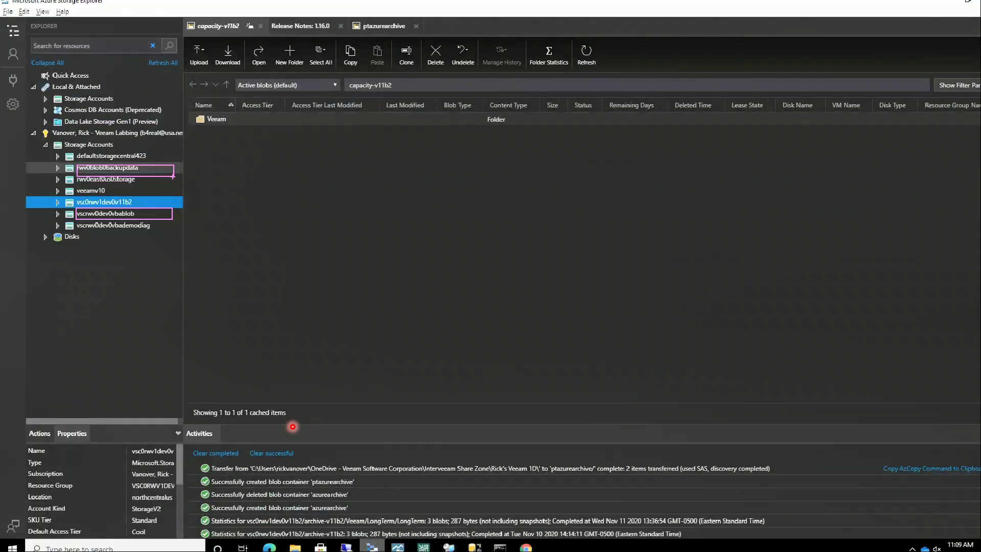
Step: Browse the vsc0rwv1dev0v11b2 account's archive-v11b2 container through Veeam, LongTerm and TPM0M-V11B2-CentralUS to the BlobStore folder and examine the blobs' access tiers
{"action": "left_click", "coordinate": [56, 203]}
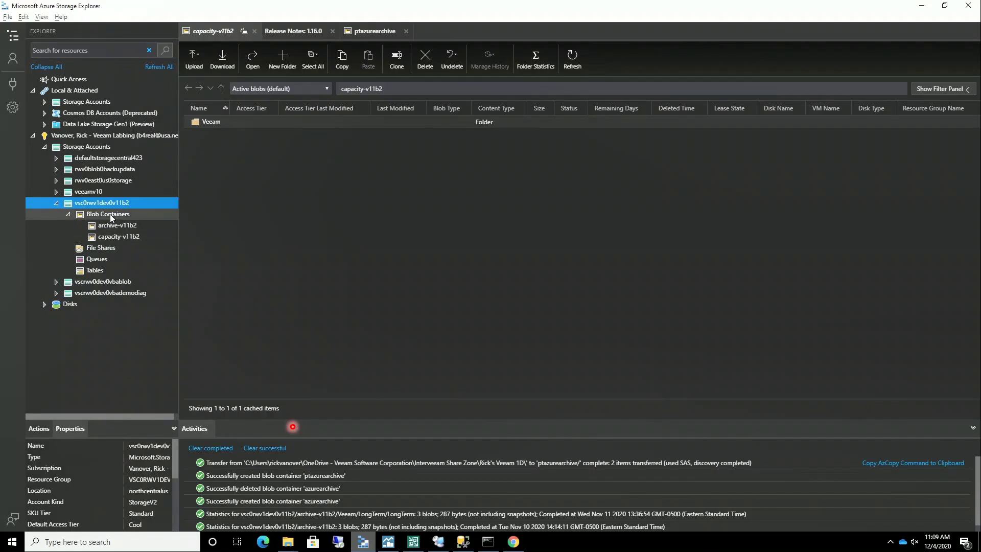
{"action": "left_click", "coordinate": [106, 214]}
{"action": "left_click", "coordinate": [102, 226]}
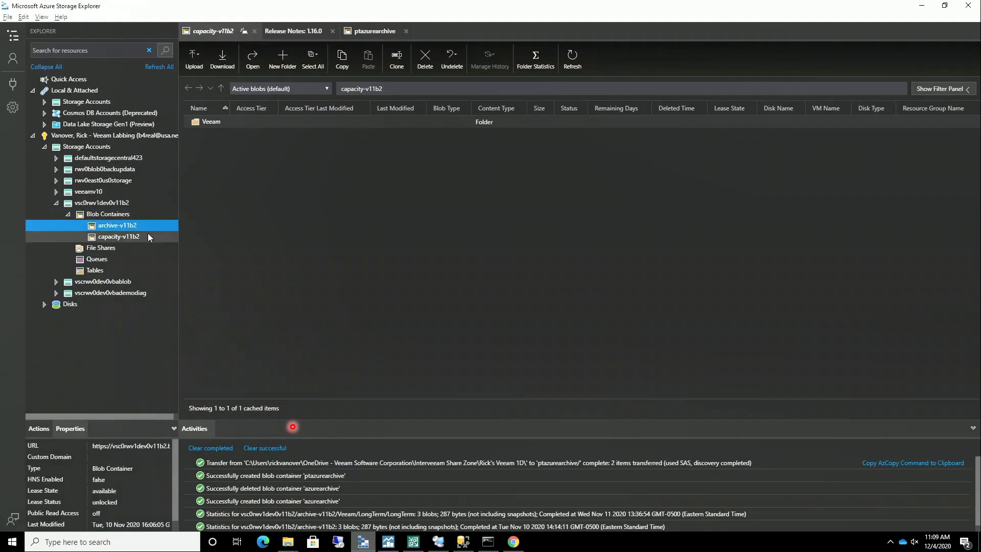
{"action": "double_click", "coordinate": [203, 123]}
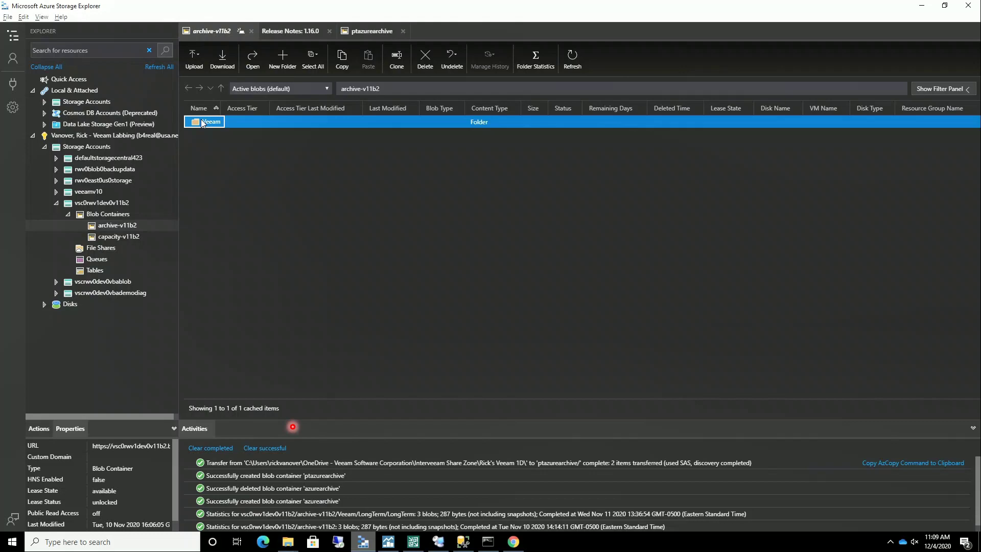
{"action": "double_click", "coordinate": [203, 123]}
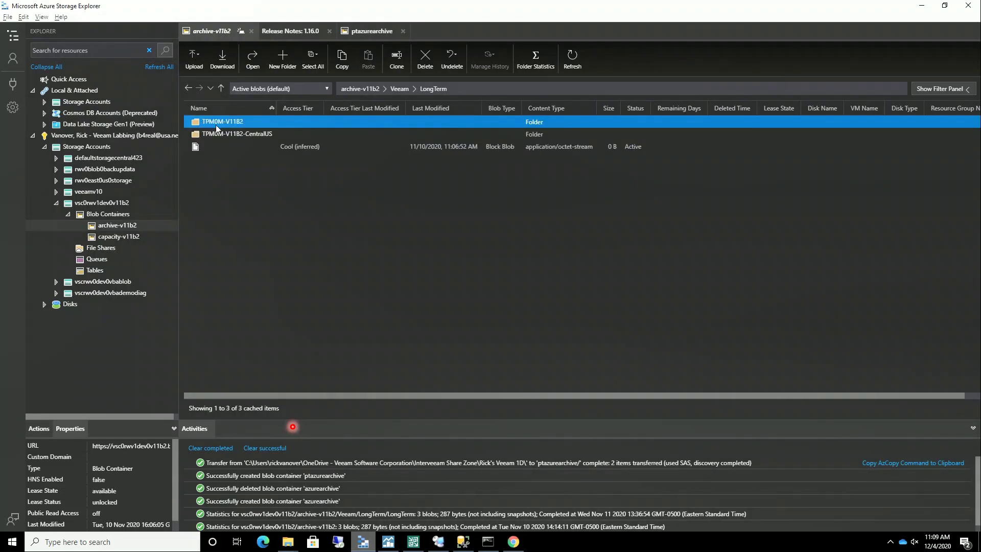
{"action": "double_click", "coordinate": [218, 134]}
{"action": "double_click", "coordinate": [232, 125]}
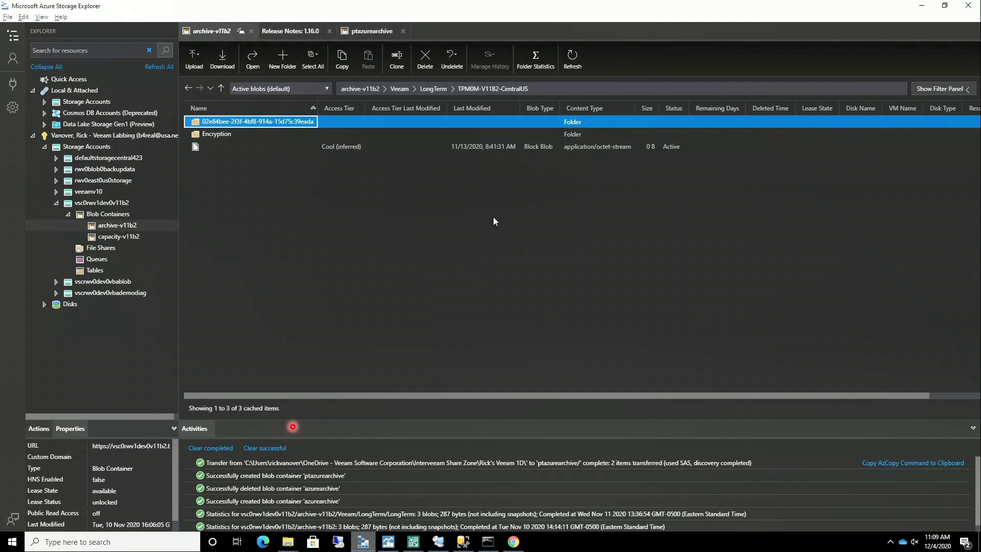
{"action": "double_click", "coordinate": [226, 125]}
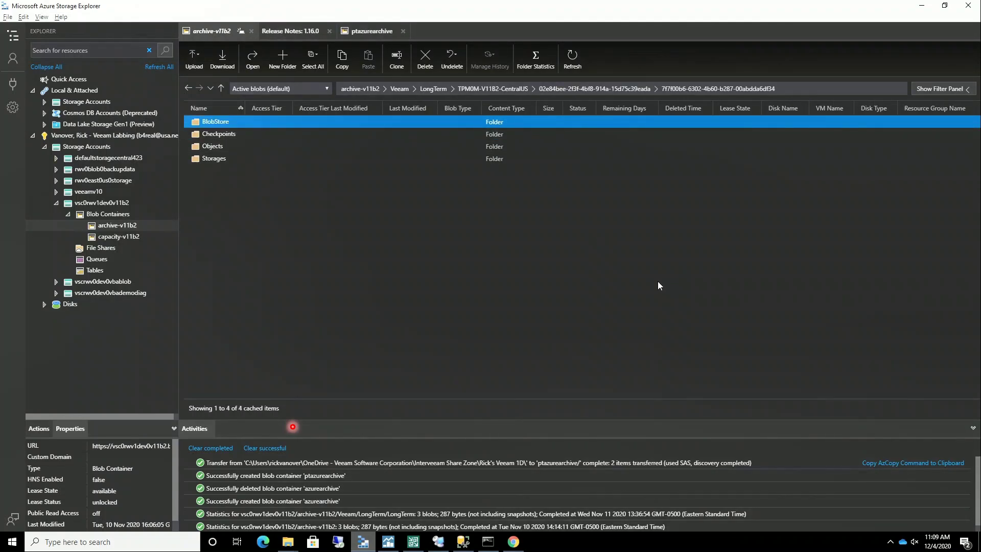
{"action": "double_click", "coordinate": [211, 125]}
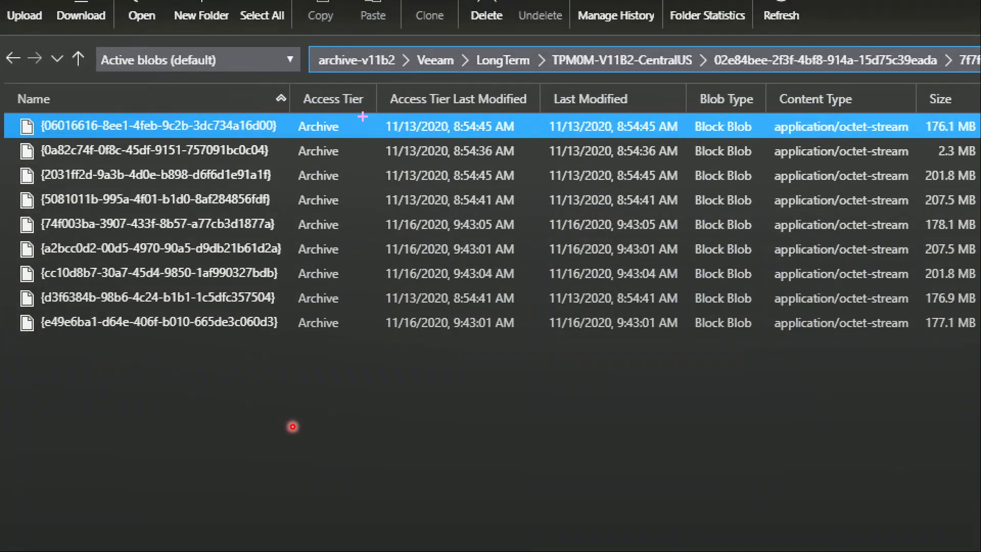
{"action": "mouse_move", "coordinate": [292, 81]}
{"action": "left_mouse_down"}
{"action": "mouse_move", "coordinate": [393, 359]}
{"action": "mouse_move", "coordinate": [375, 344]}
{"action": "left_mouse_up"}
{"action": "key", "text": "g"}
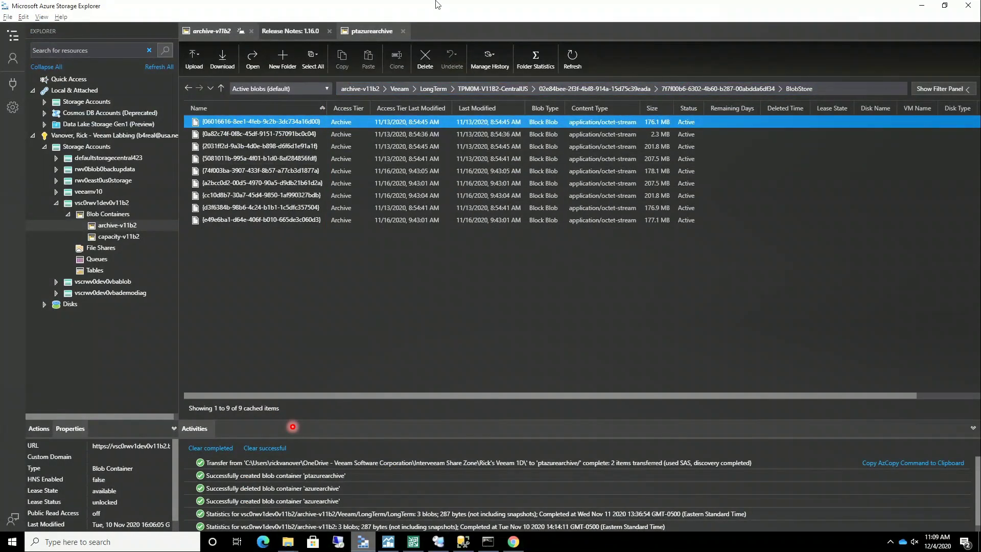
Step: Switch to Chrome and open the Google home page in place of the Veeam ONE Reporter login page
{"action": "left_click", "coordinate": [514, 542]}
{"action": "left_click", "coordinate": [136, 27]}
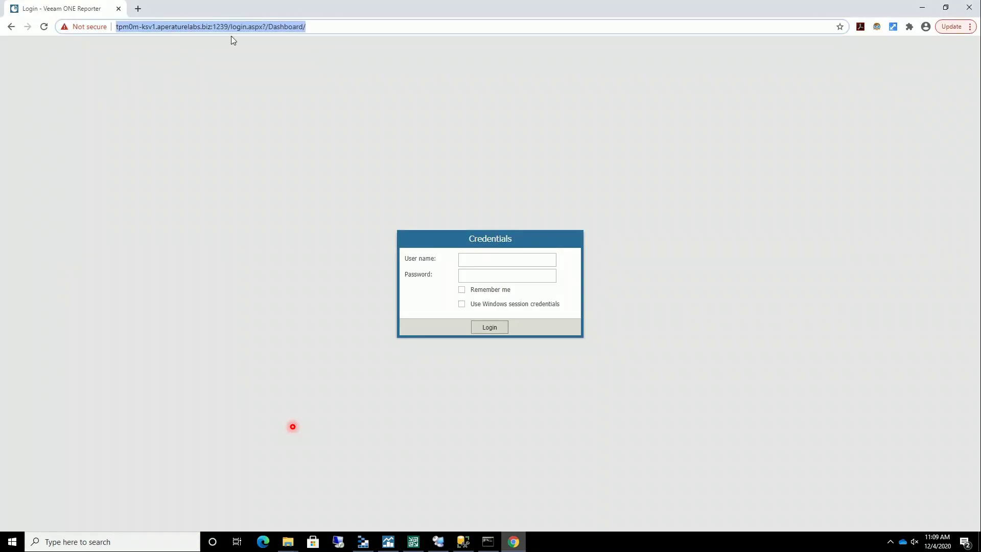
{"action": "type", "text": "g"}
{"action": "key", "text": "Return"}
Step: Search Google for "azure archive minimum retention policy"
{"action": "type", "text": "azure archi"}
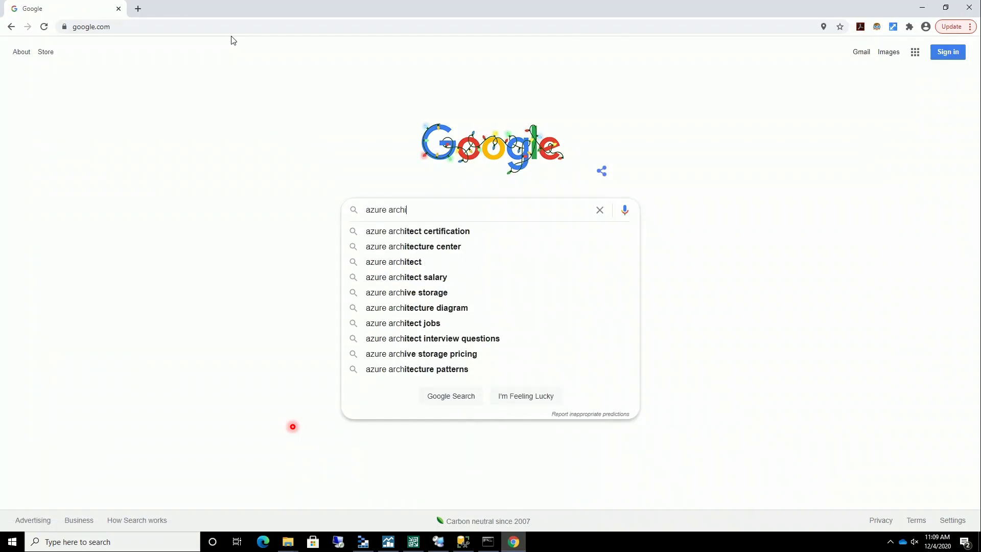
{"action": "type", "text": "ve"}
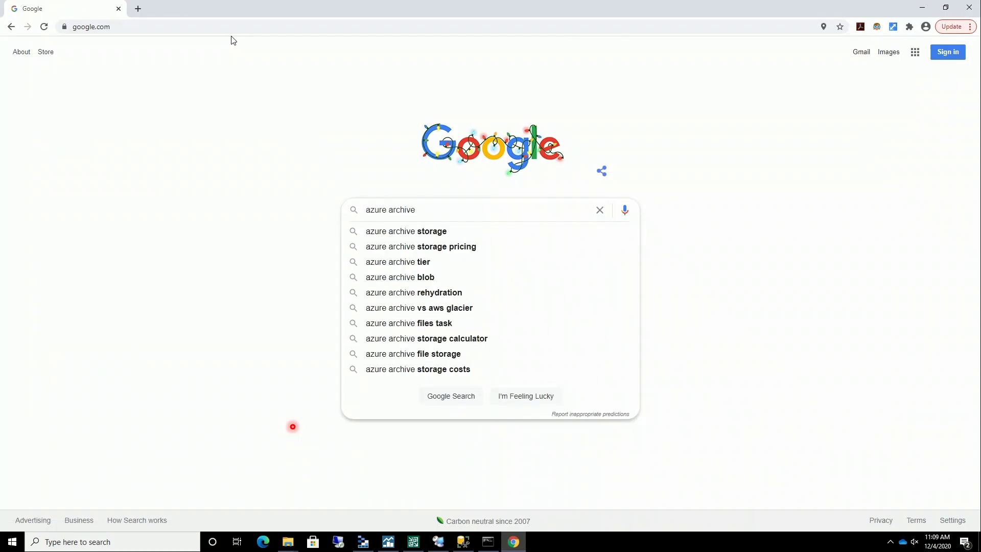
{"action": "type", "text": " mi"}
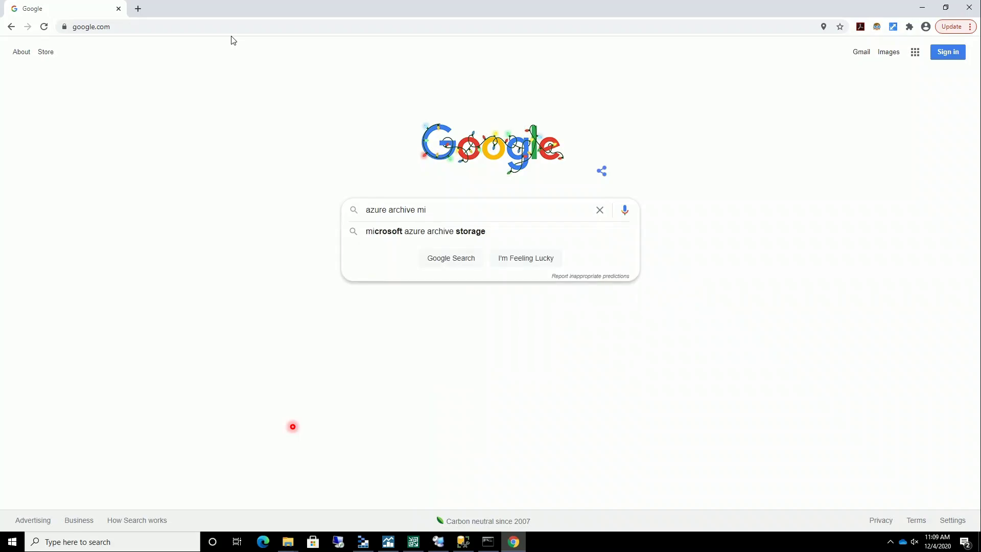
{"action": "type", "text": "mi"}
{"action": "key", "text": "BackSpace"}
{"action": "key", "text": "BackSpace"}
{"action": "type", "text": "nimum re"}
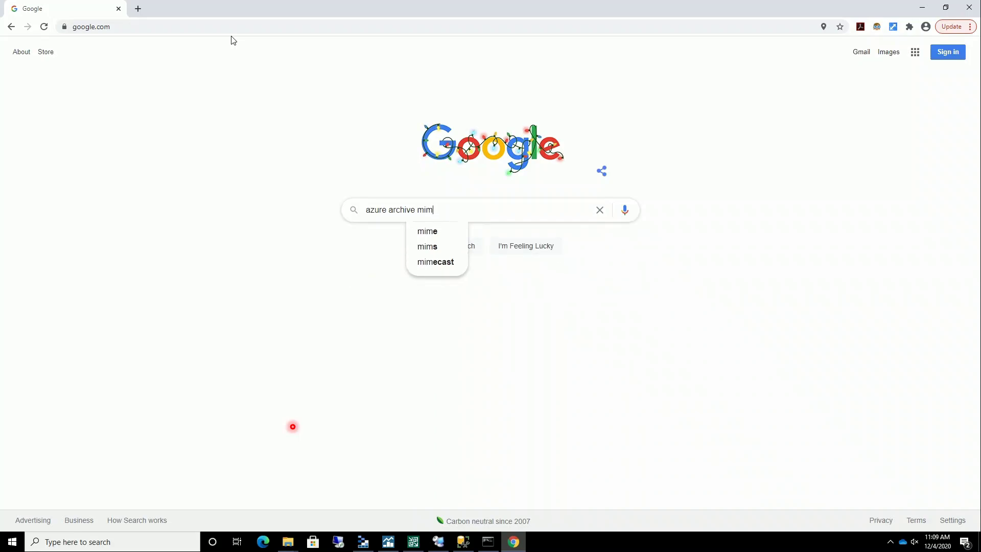
{"action": "type", "text": "tentio"}
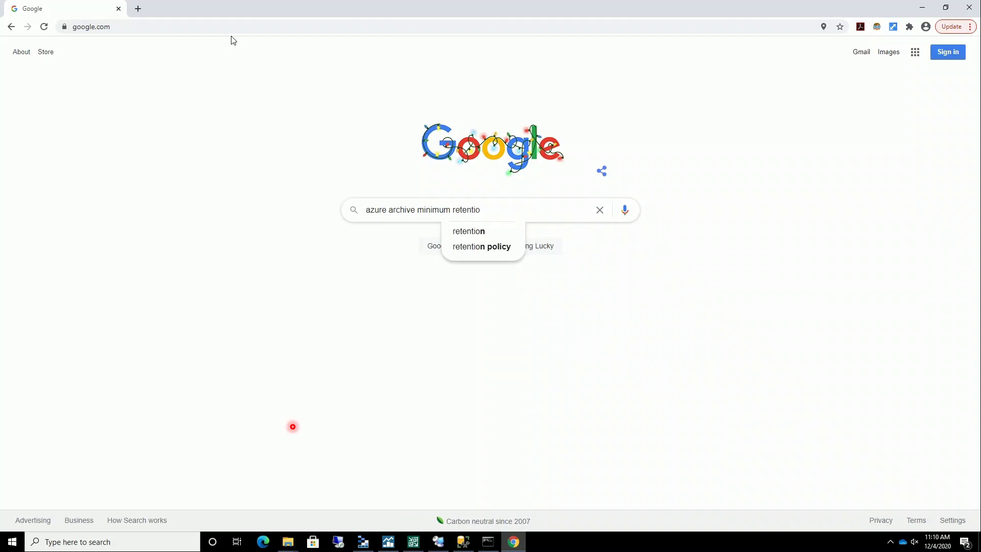
{"action": "type", "text": "n po"}
{"action": "key", "text": "Down"}
{"action": "key", "text": "Return"}
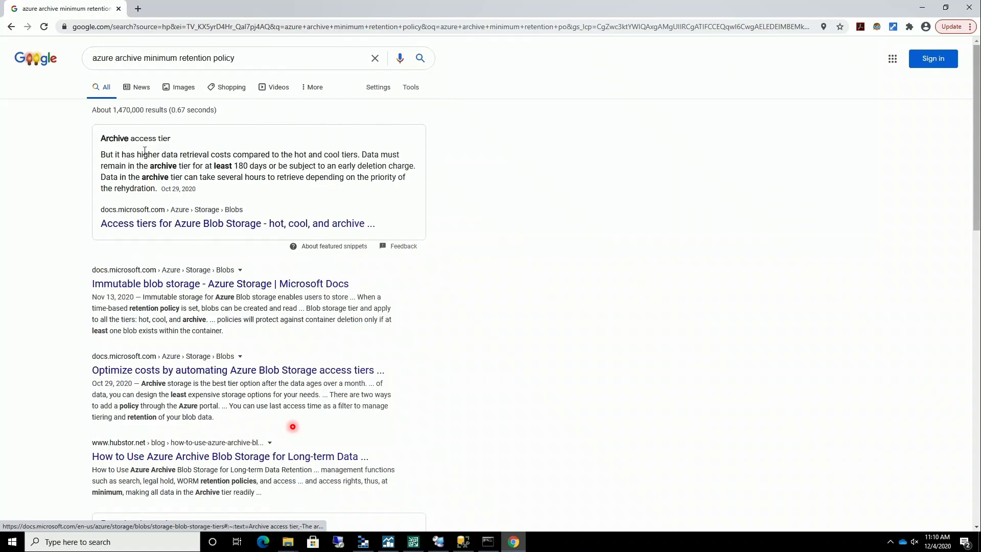
Step: Open the Microsoft Docs result on Azure Blob Storage access tiers, find "180" on the page, and mark the Archive tier's entry
{"action": "left_click", "coordinate": [309, 225]}
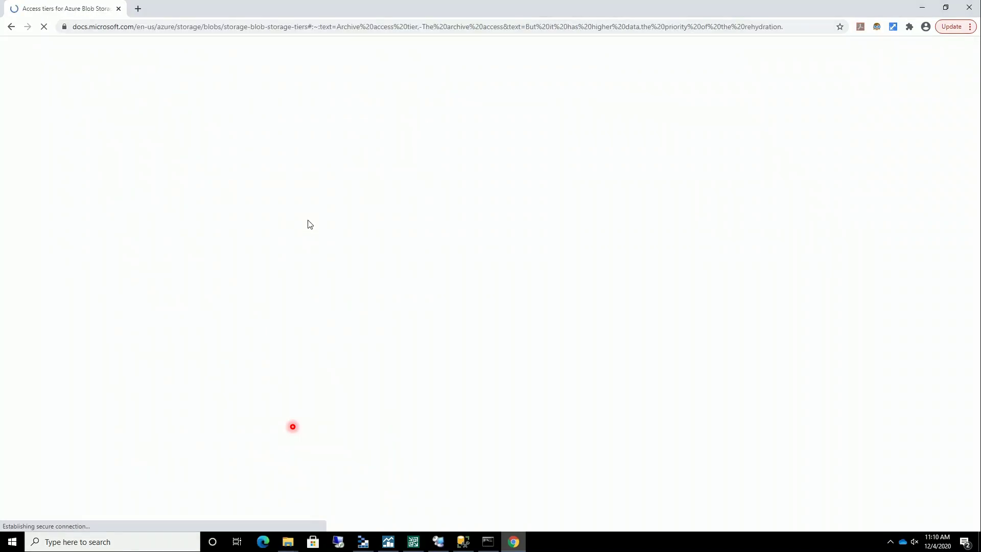
{"action": "key", "text": "ctrl+f"}
{"action": "type", "text": "180"}
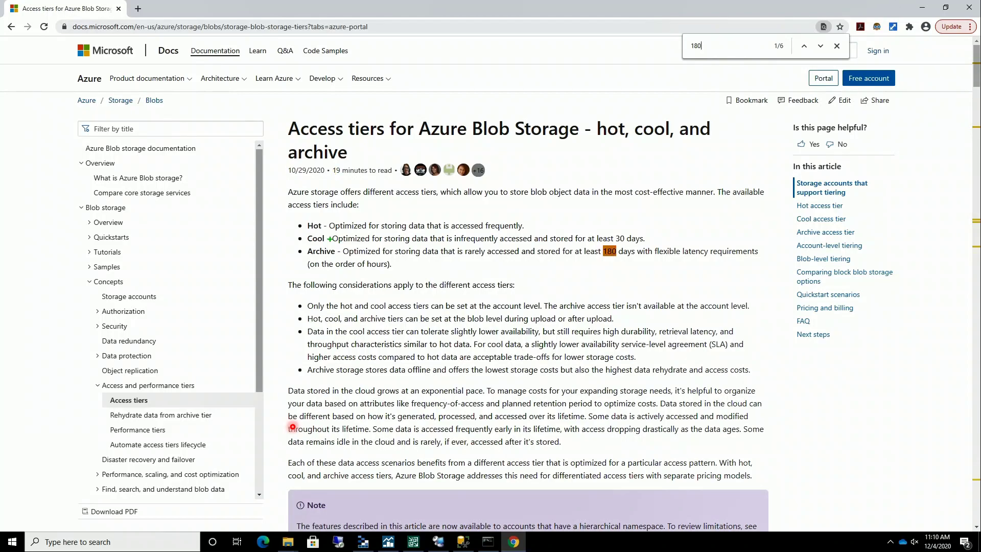
{"action": "key", "text": "Escape"}
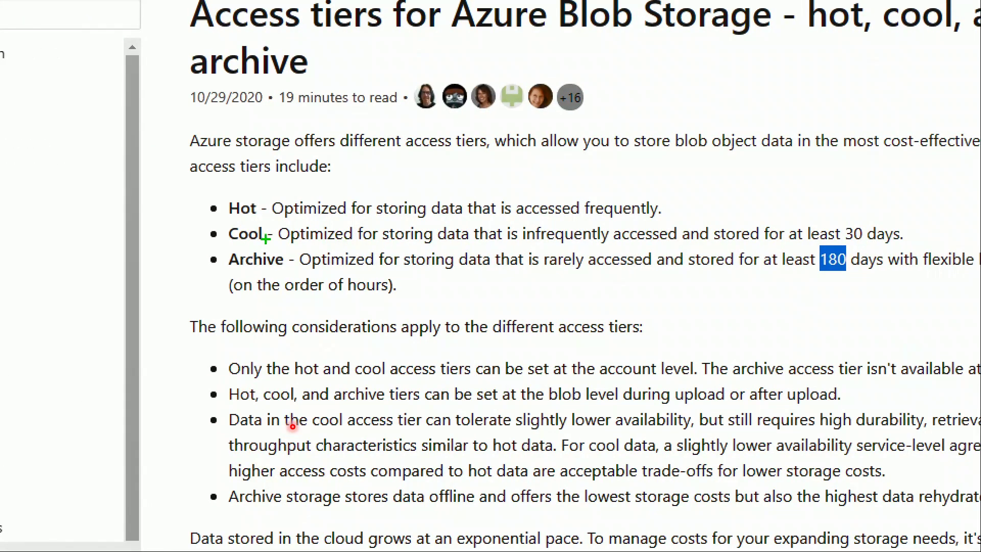
{"action": "left_click_drag", "start_coordinate": [253, 247], "coordinate": [571, 289]}
{"action": "left_click_drag", "start_coordinate": [512, 287], "coordinate": [939, 301]}
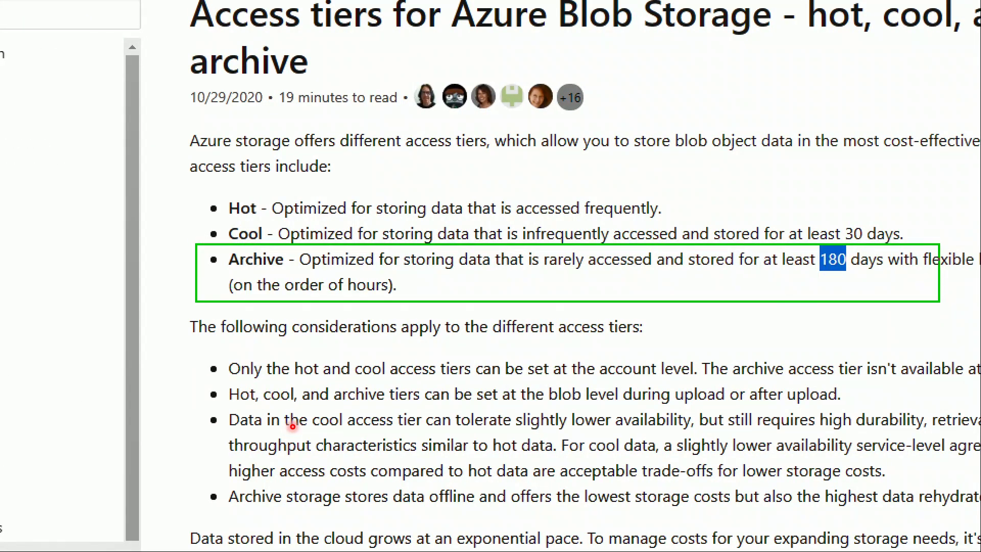